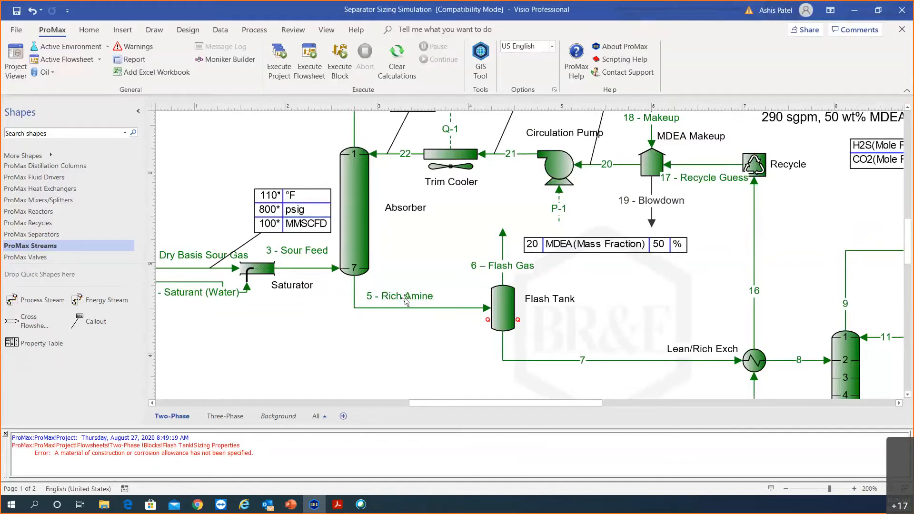
Step: Open the Flash Tank block in the two-phase flowsheet and enable Include Separator Sizing in its process data
mouse_move(355, 279)
mouse_move(487, 309)
click(504, 308)
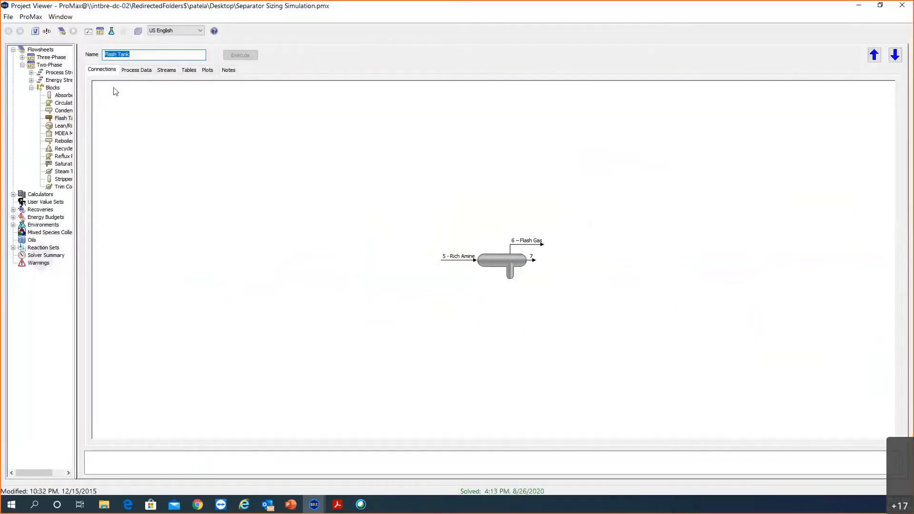
click(141, 70)
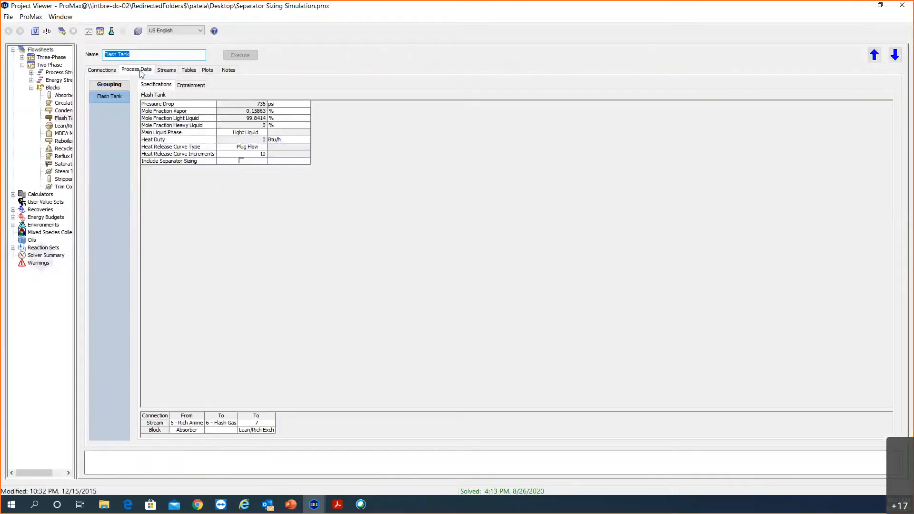
scroll(270, 217, up, 6)
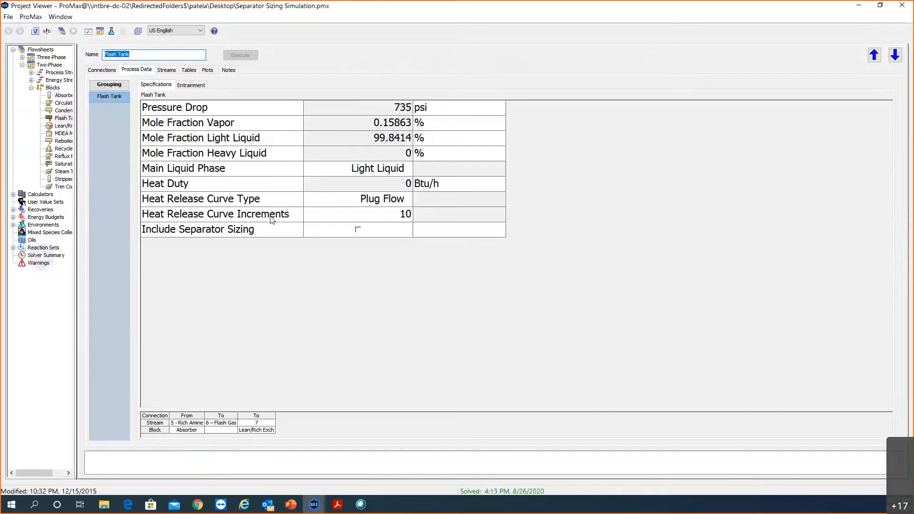
click(358, 231)
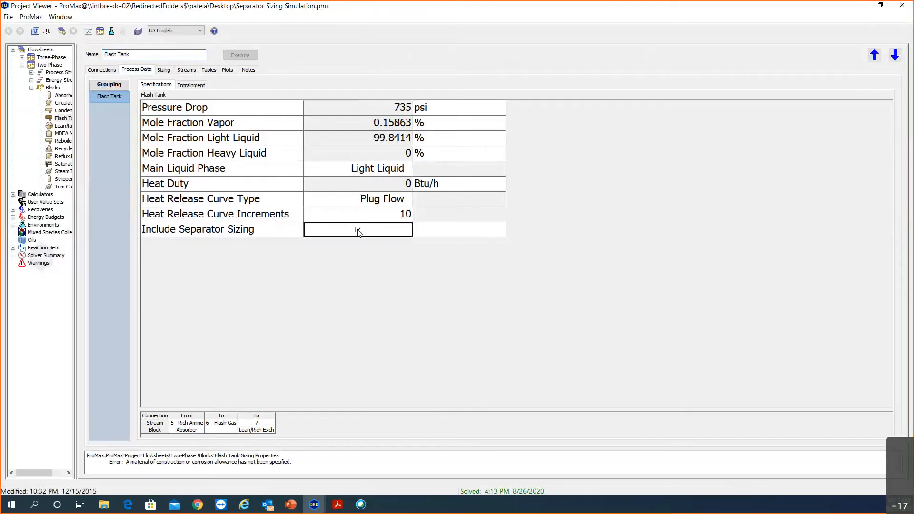
Step: Set the vessel type in the Flash Tank's sizing properties to Vertical 2 Phase
click(164, 70)
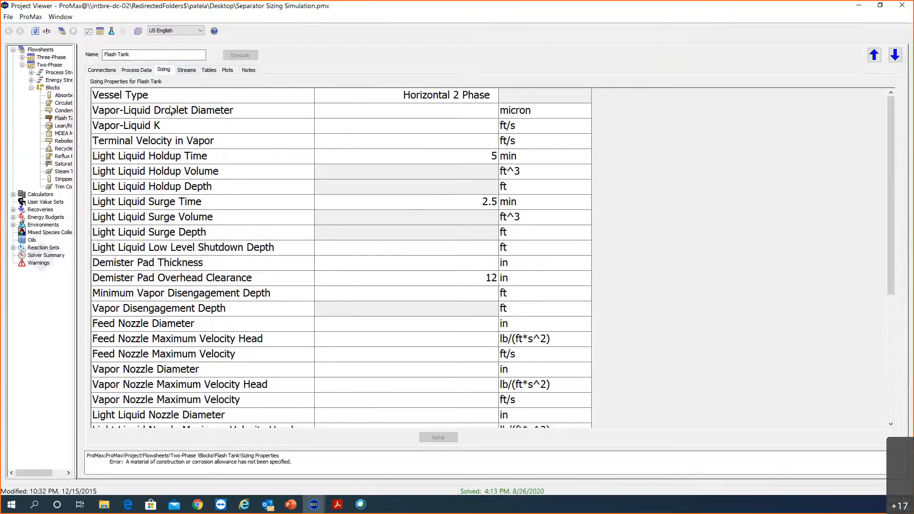
click(497, 99)
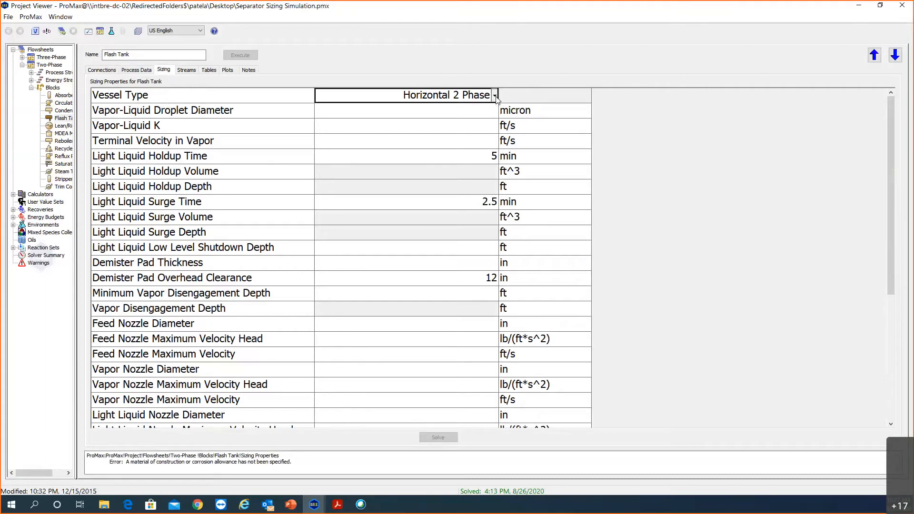
click(495, 96)
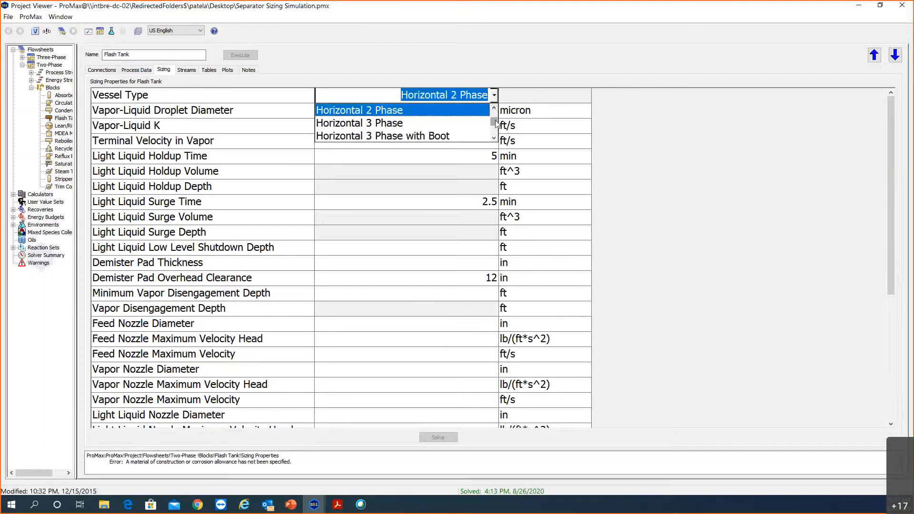
scroll(496, 123, up, 2)
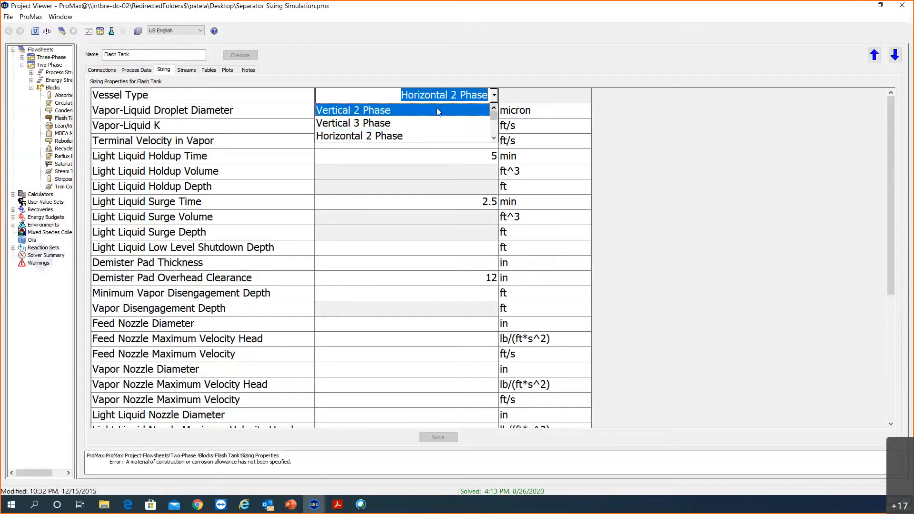
click(446, 111)
click(418, 130)
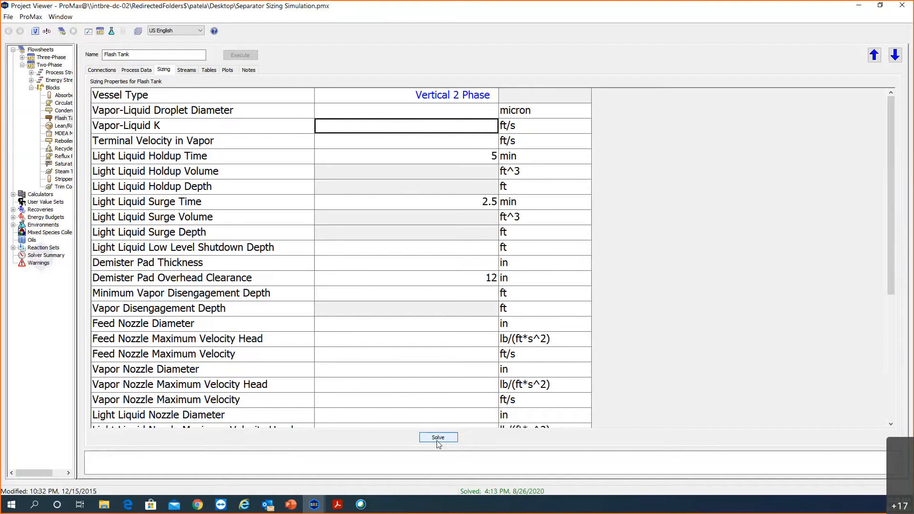
Step: Set the Flash Tank's demister pad thickness to 6 in
click(480, 267)
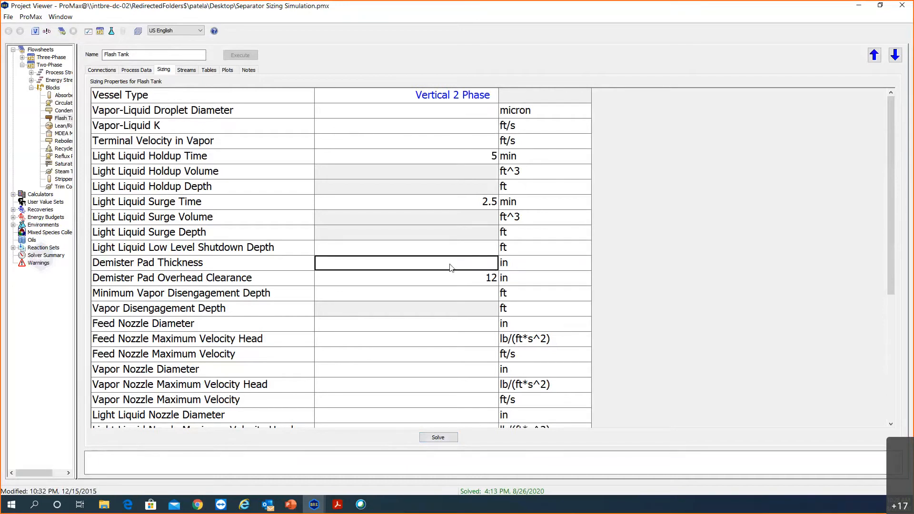
text(6)
key(Return)
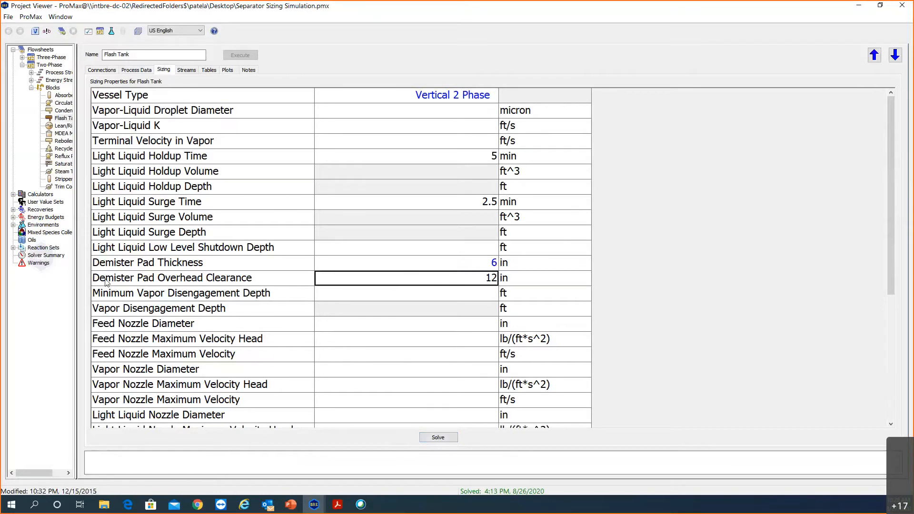
click(490, 266)
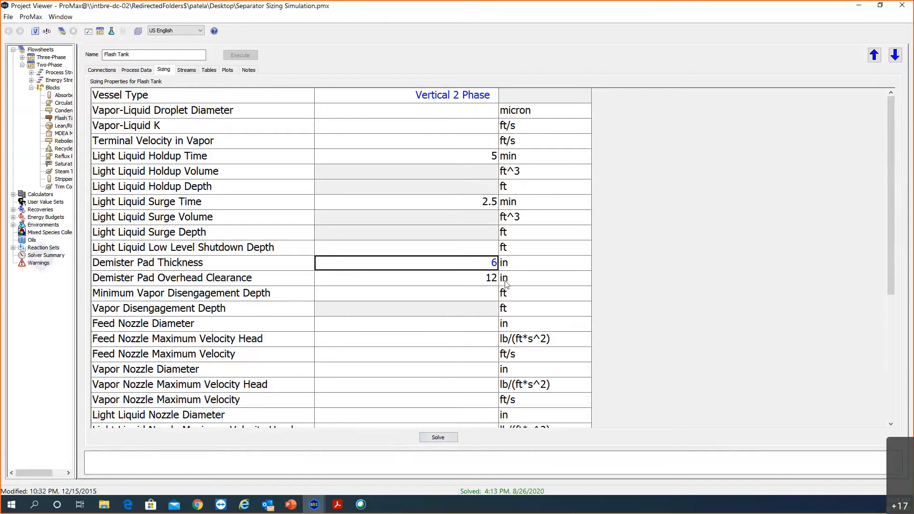
mouse_move(497, 278)
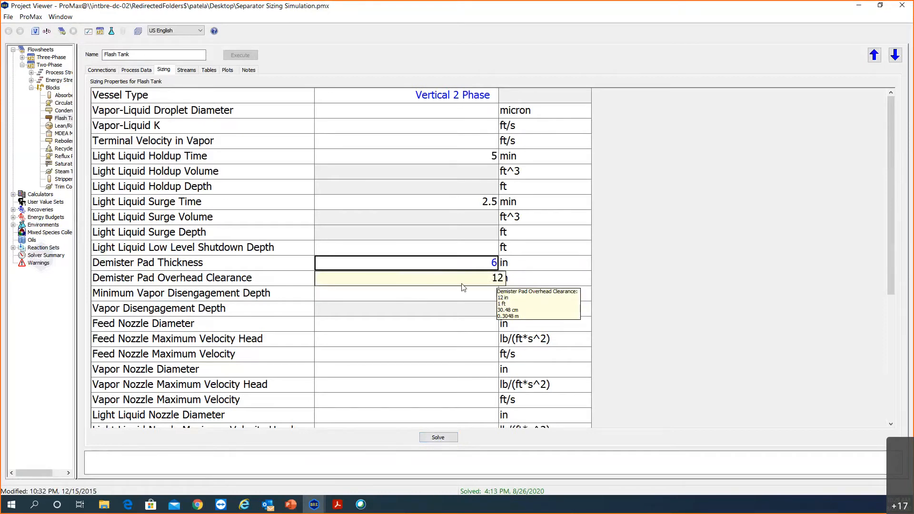
mouse_move(385, 287)
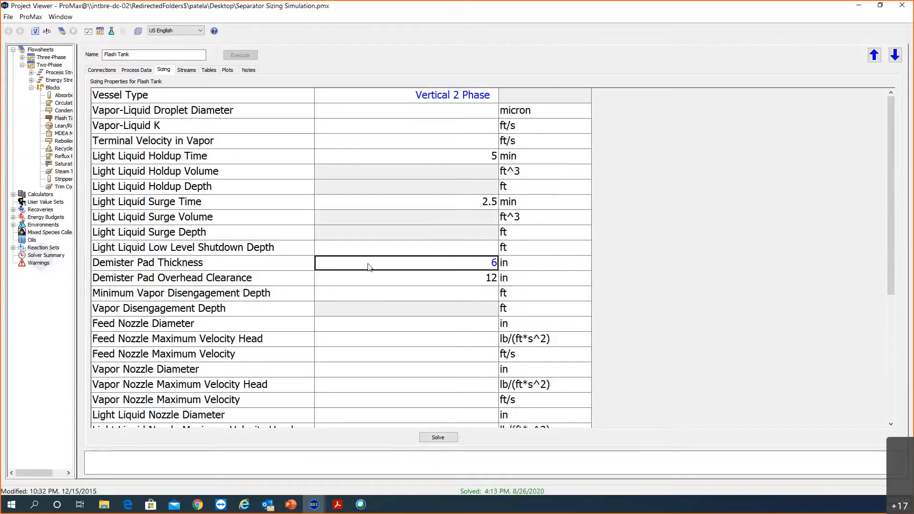
mouse_move(402, 279)
Step: Set the vapor-liquid droplet diameter for the Flash Tank sizing to 150 micron
click(474, 111)
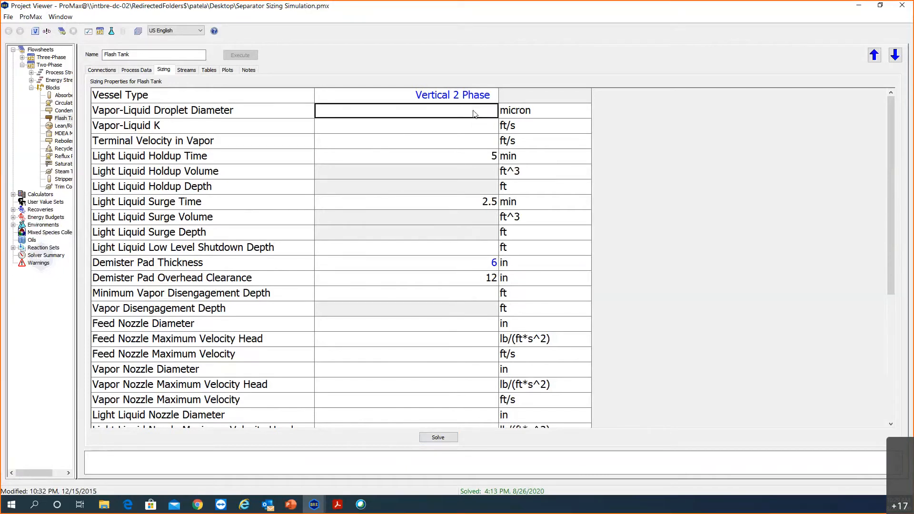
text(150)
key(Return)
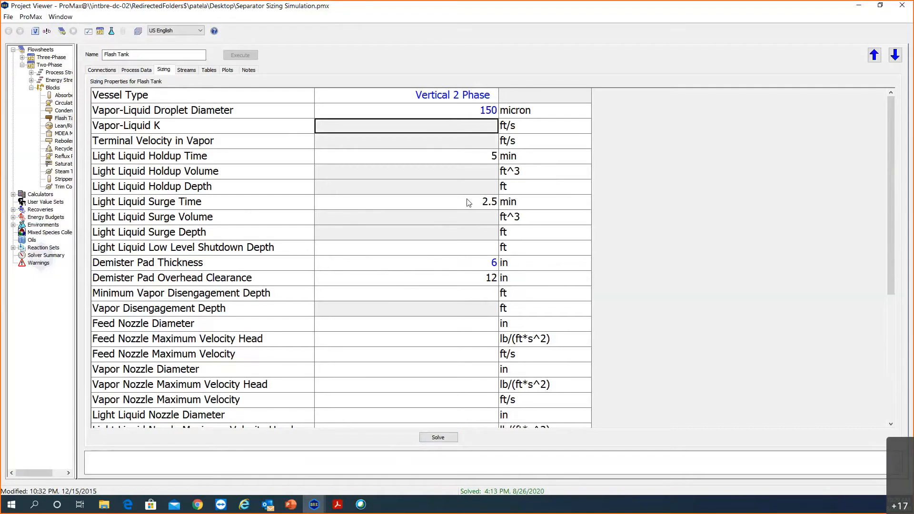
Step: Set the Flash Tank's corrosion allowance to 0.01 in
scroll(464, 208, down, 2)
scroll(461, 214, down, 2)
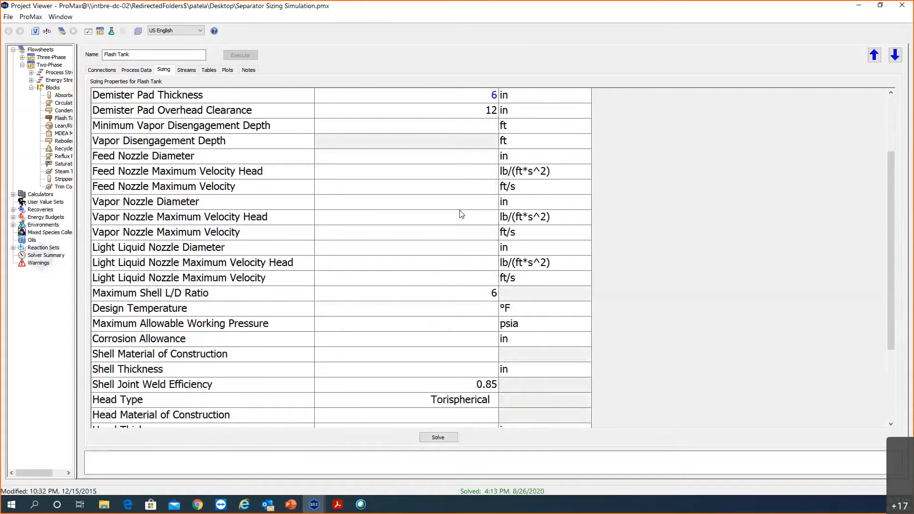
scroll(461, 213, down, 3)
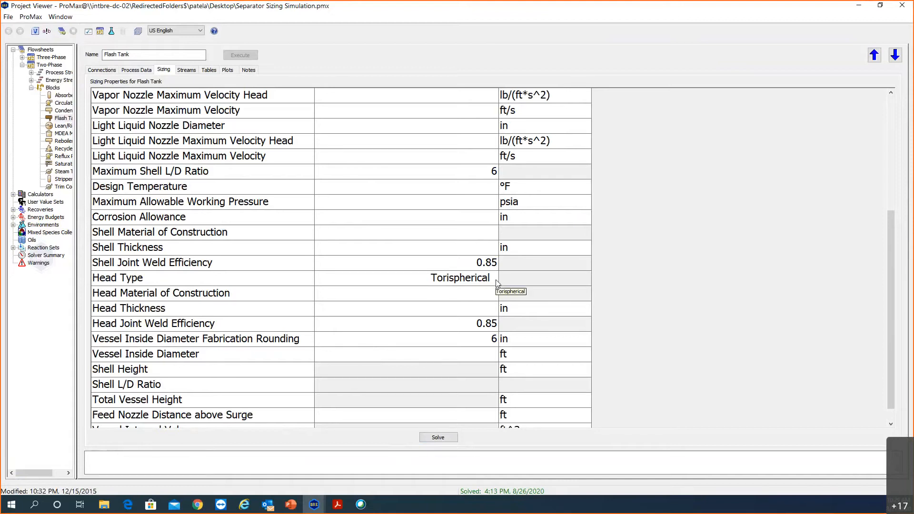
click(476, 221)
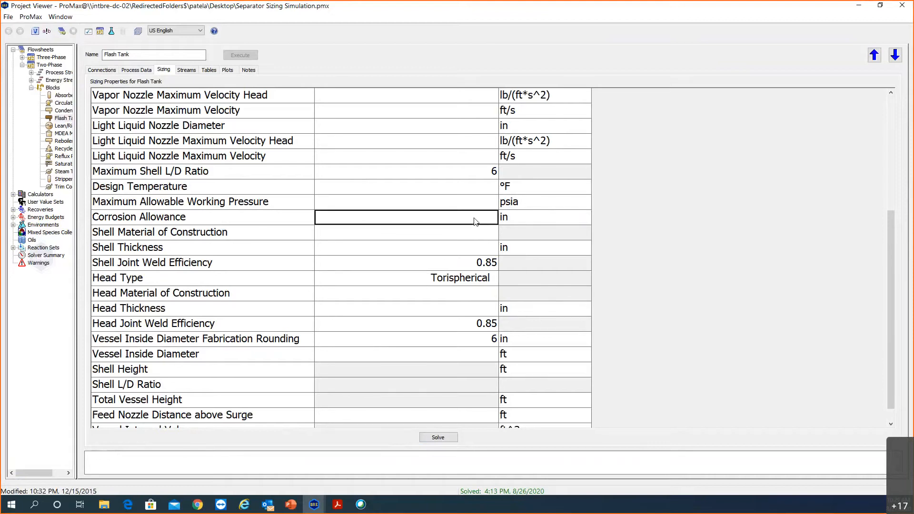
text(.01)
key(Return)
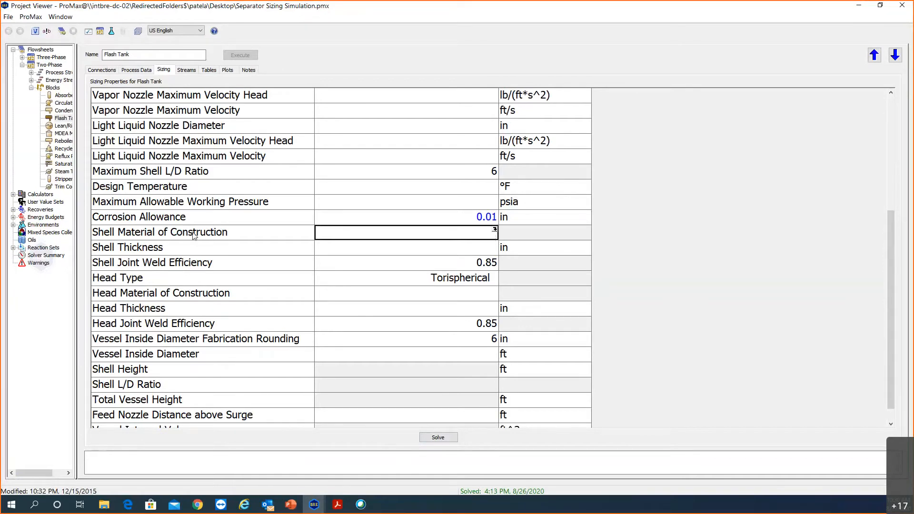
Step: Assign Carbon Steel A106 grade B seamless pipe (K03006) as the shell material of construction
click(496, 231)
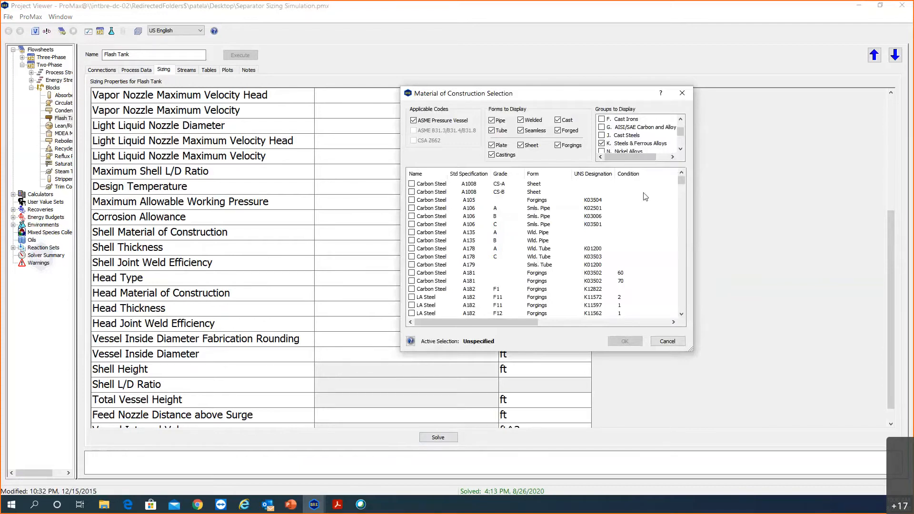
click(413, 216)
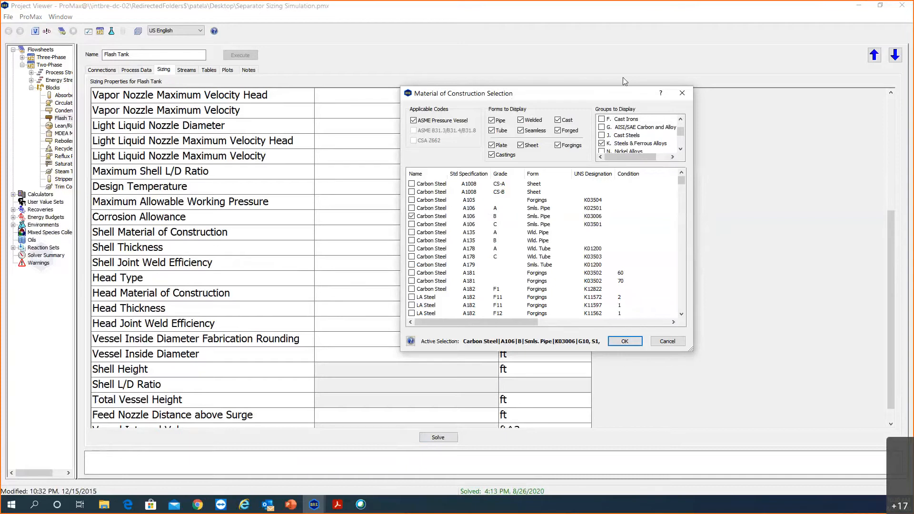
drag(619, 93, 769, 64)
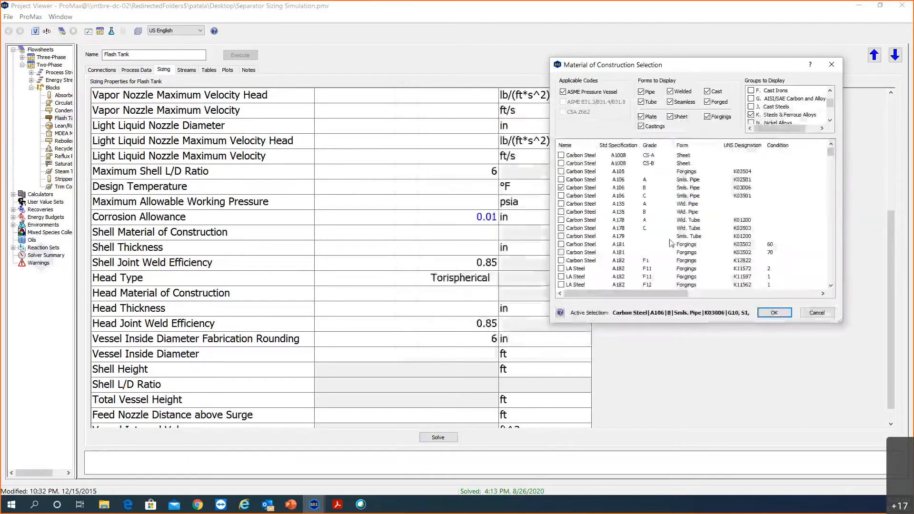
click(775, 313)
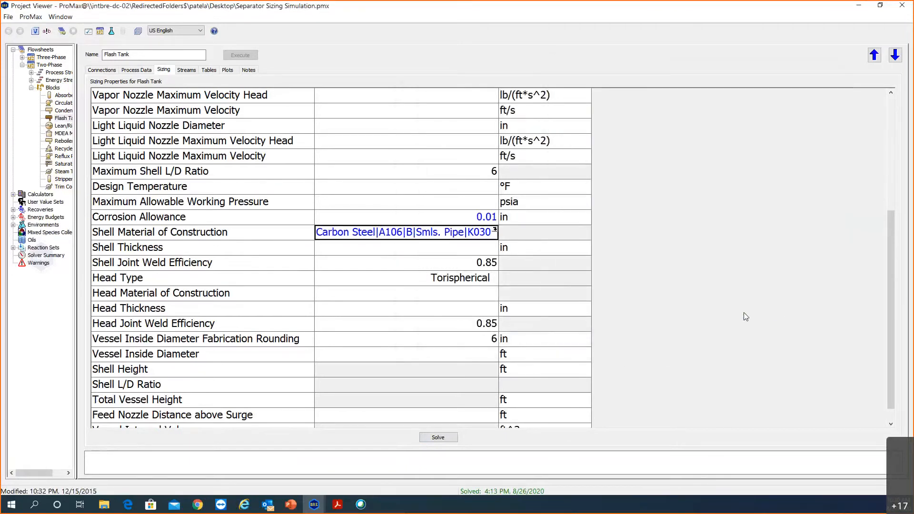
Step: Assign Carbon Steel A105 forgings (K03504) as the head material of construction
click(470, 295)
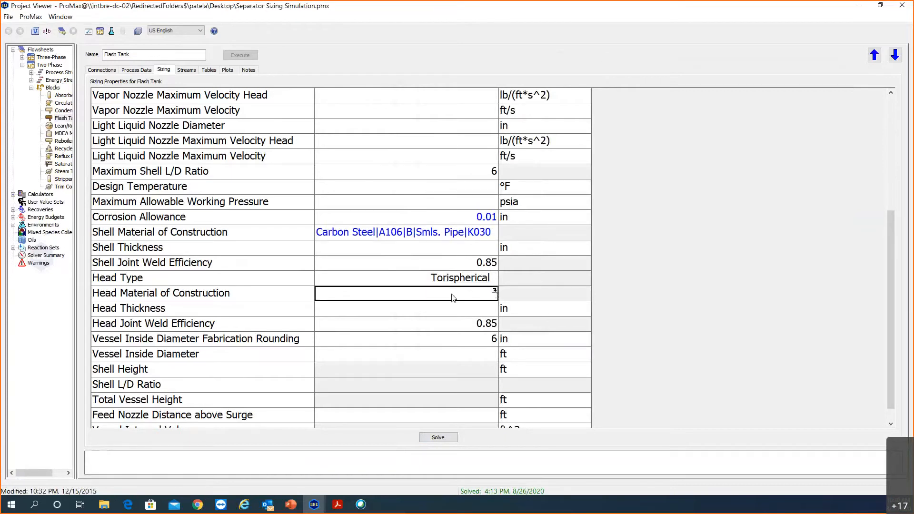
click(495, 292)
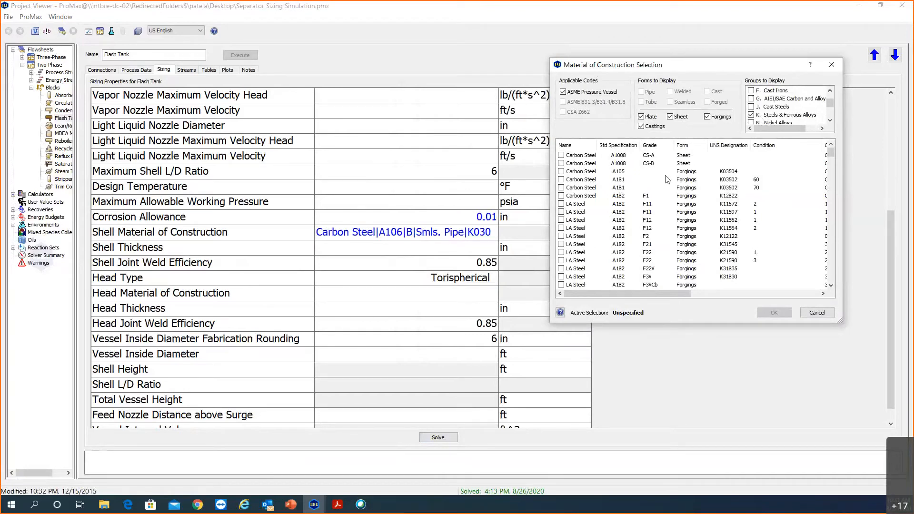
click(562, 172)
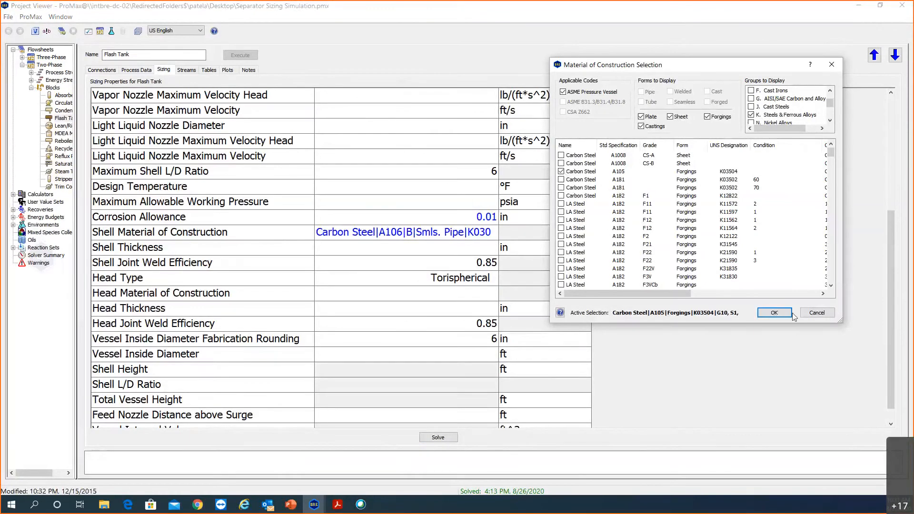
click(775, 313)
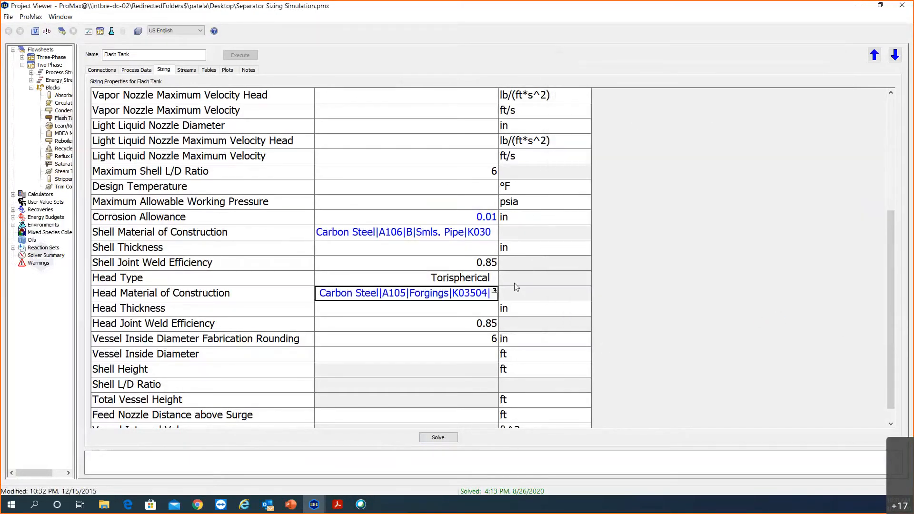
Step: Solve the Flash Tank sizing and review the calculated vessel diameter, height, volume and liquid depth results
scroll(418, 369, down, 1)
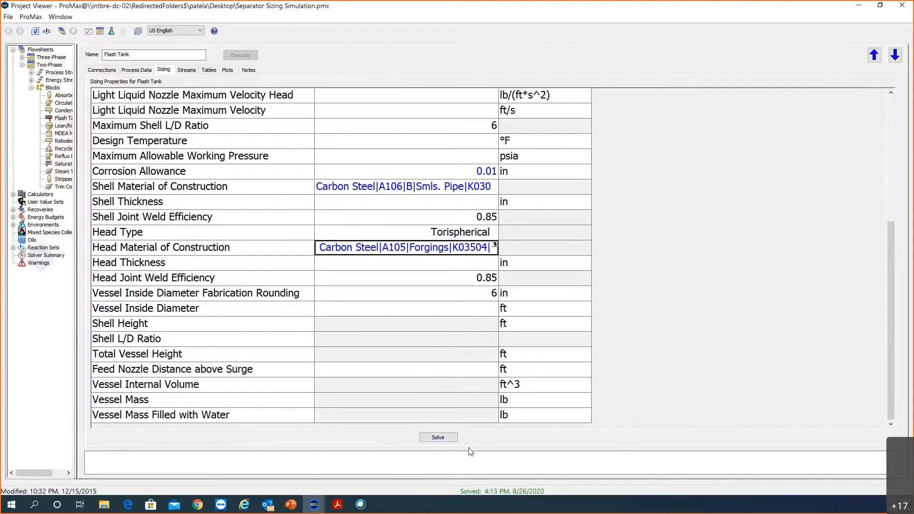
click(444, 441)
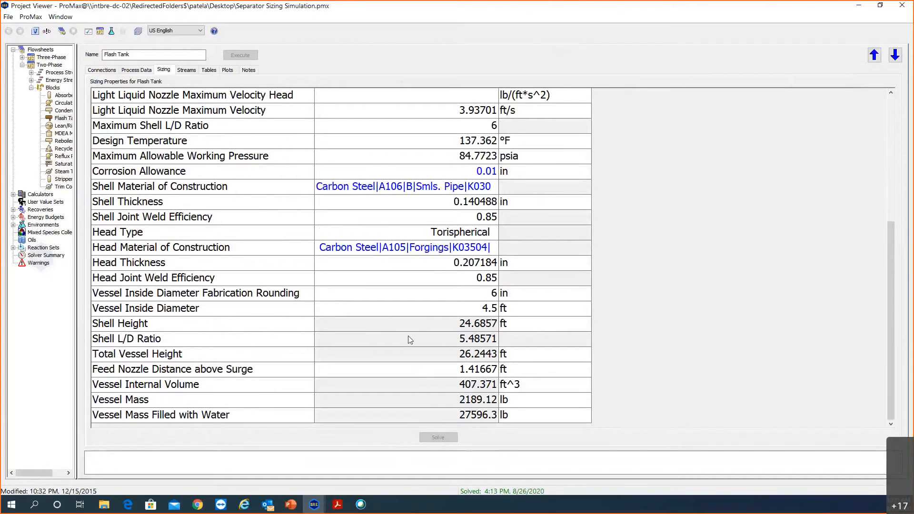
click(386, 330)
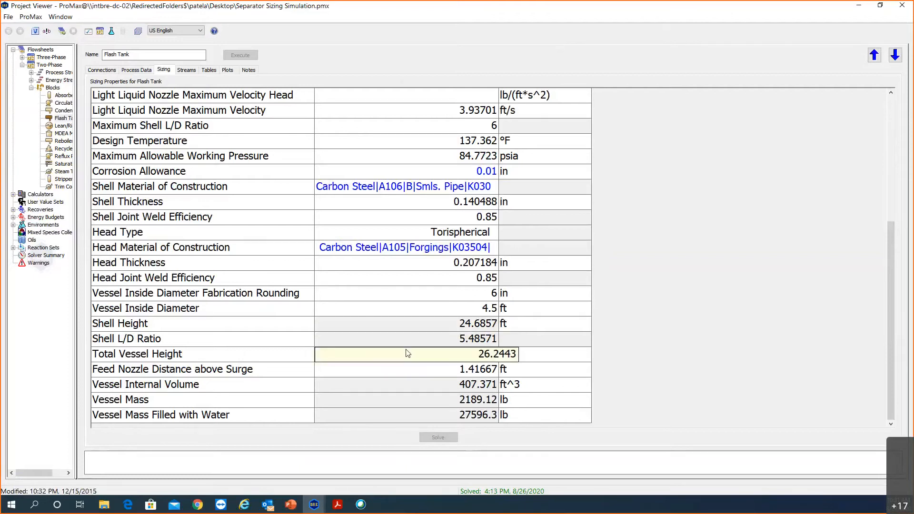
mouse_move(406, 353)
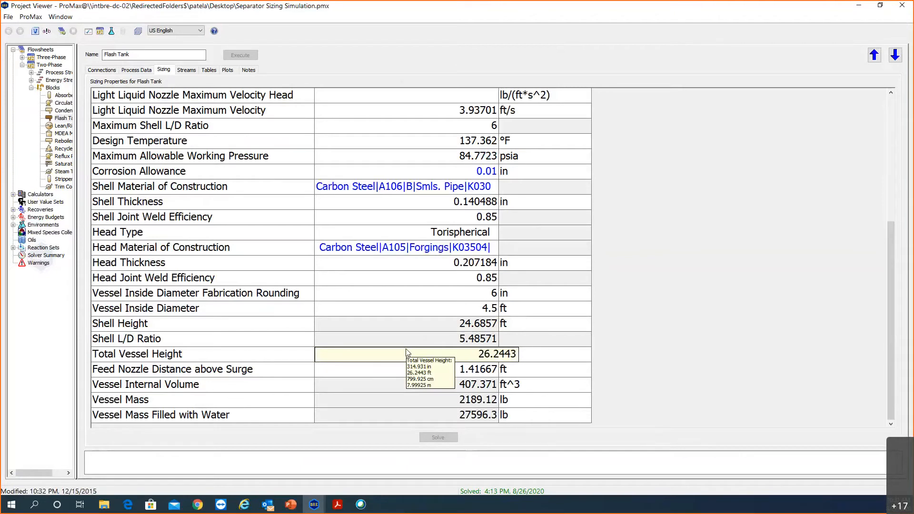
mouse_move(407, 317)
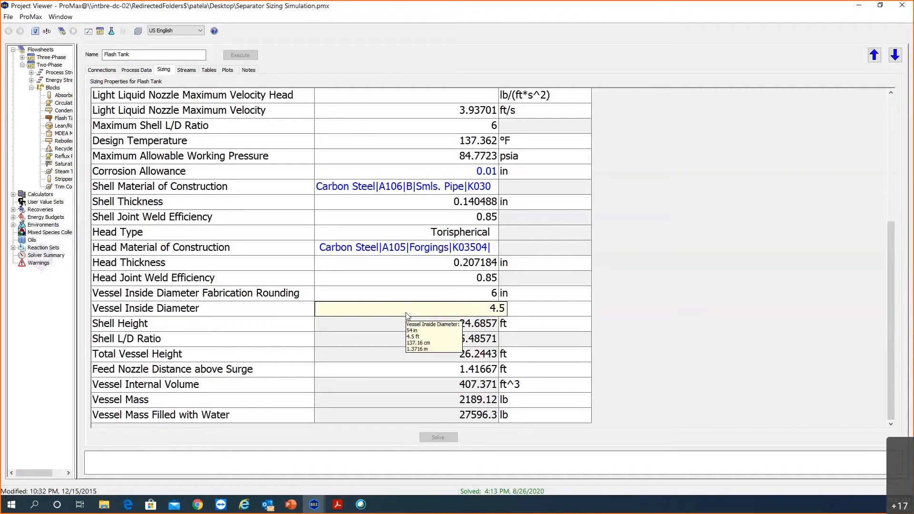
mouse_move(412, 386)
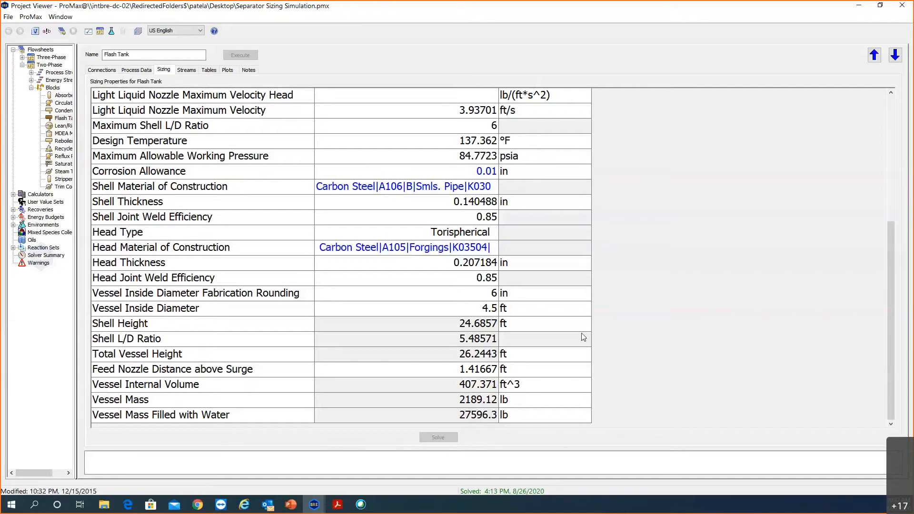
scroll(584, 337, up, 7)
scroll(584, 337, up, 1)
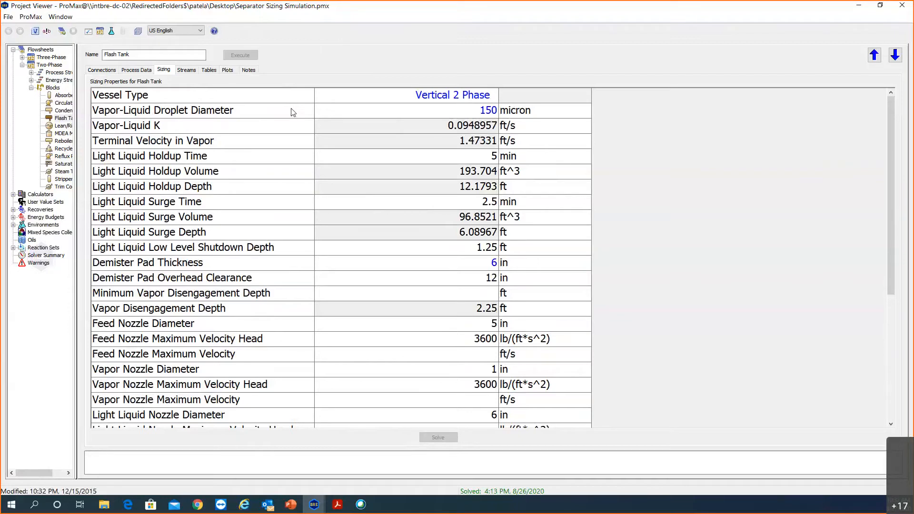
Step: Change the Flash Tank's vessel type to Horizontal 2 Phase and solve the sizing to review the vessel dimensions
click(491, 95)
click(495, 95)
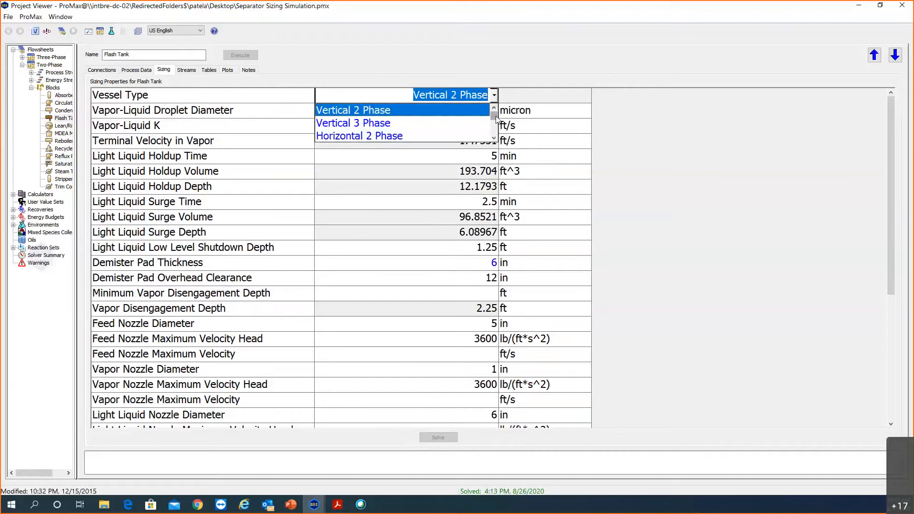
click(427, 138)
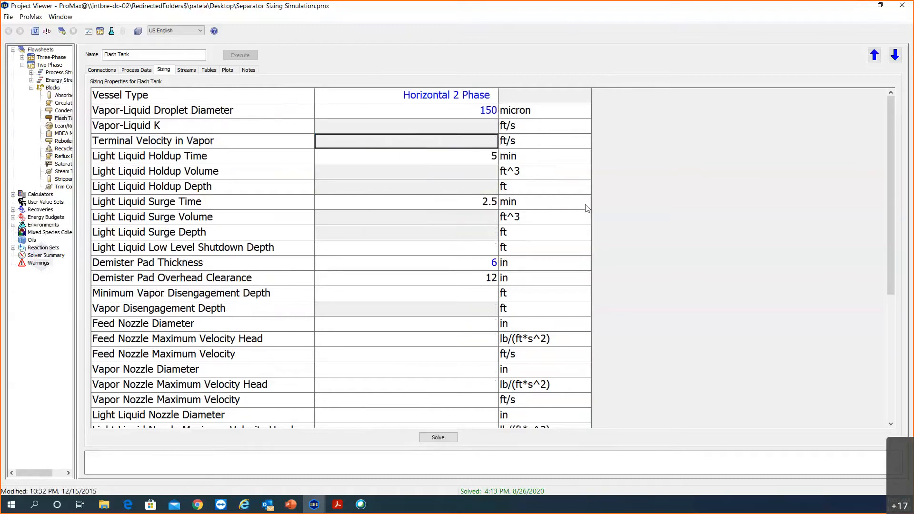
scroll(524, 206, down, 2)
scroll(524, 206, up, 2)
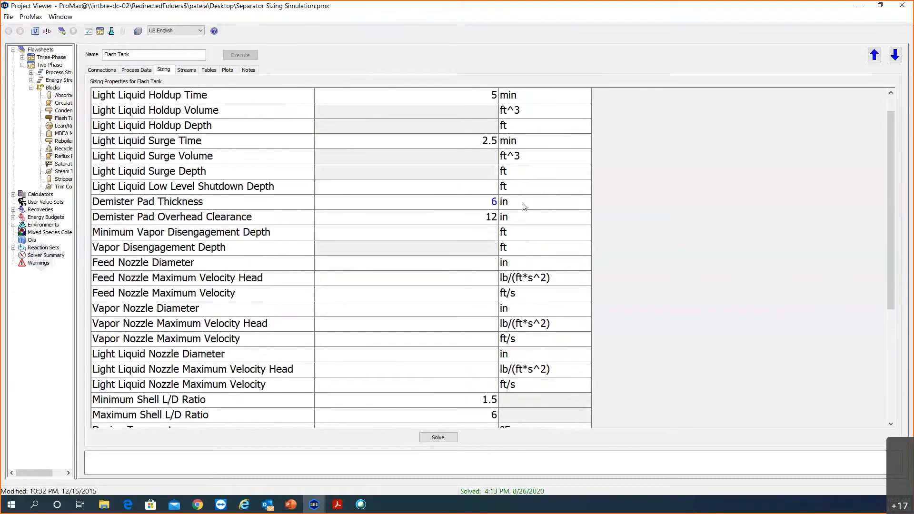
scroll(497, 185, down, 7)
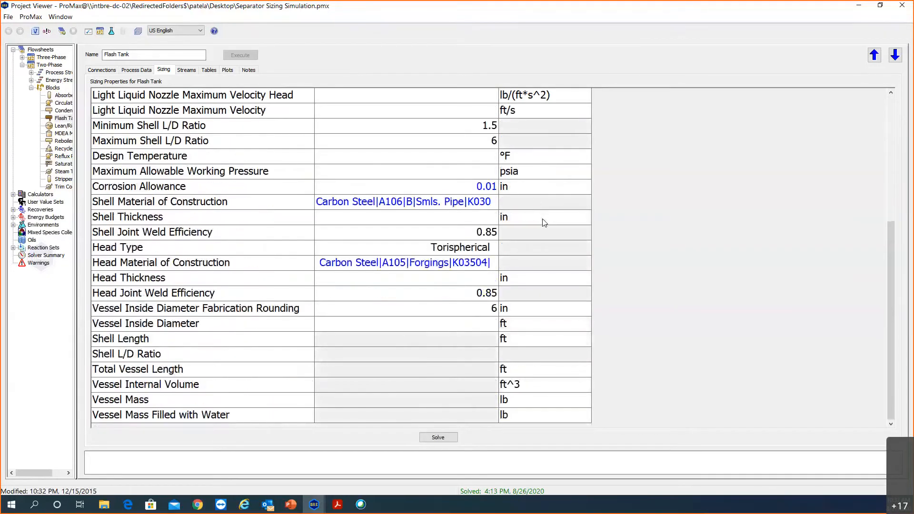
click(446, 437)
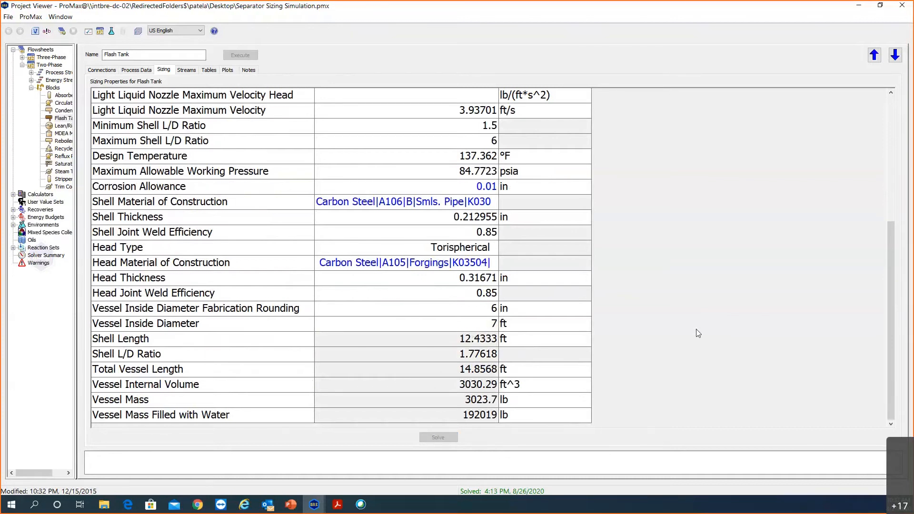
mouse_move(450, 346)
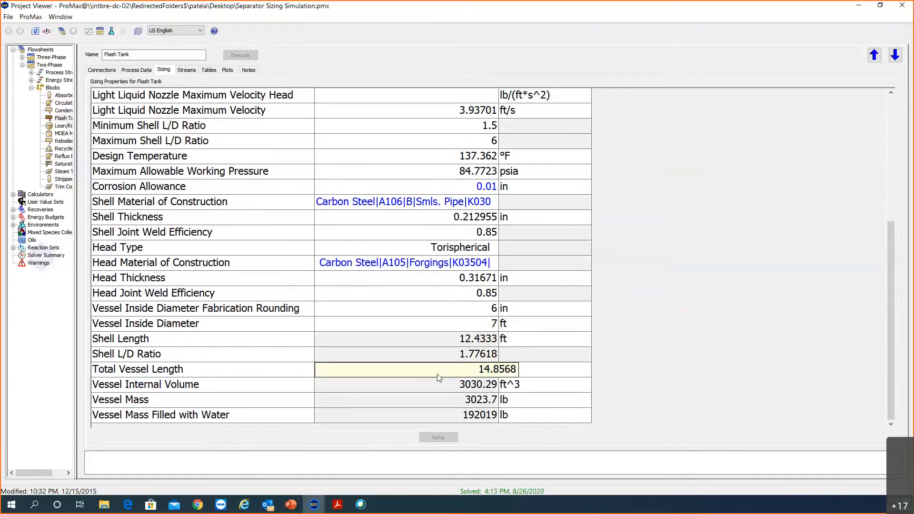
mouse_move(434, 391)
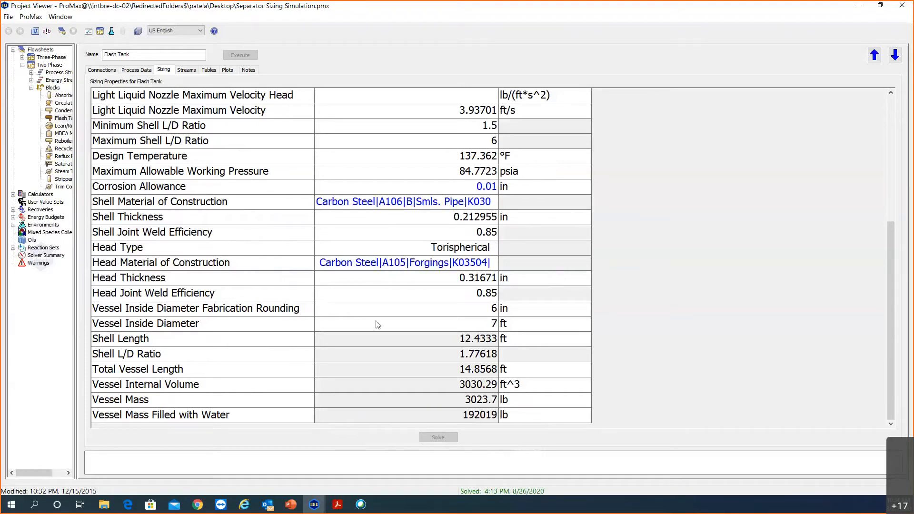
Step: Open the help topic on separator sizing parameters and review the specifications required for each vessel type
click(424, 186)
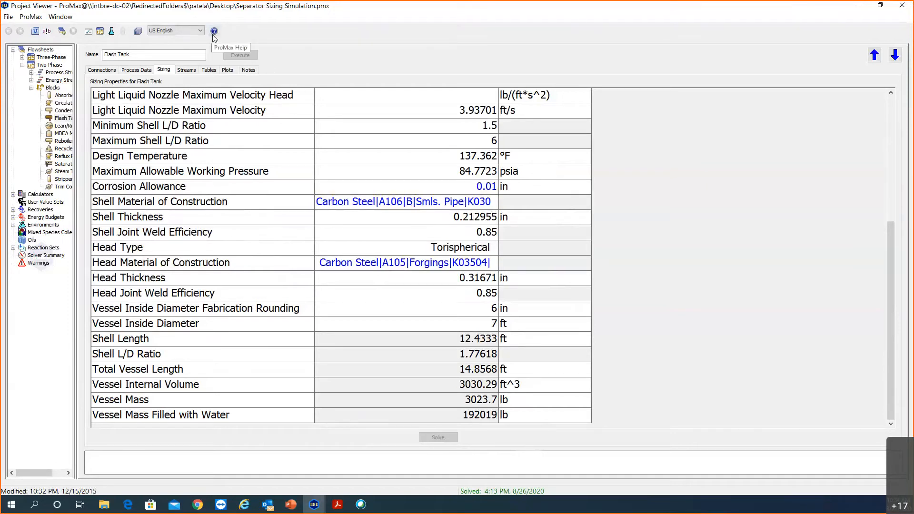
click(224, 158)
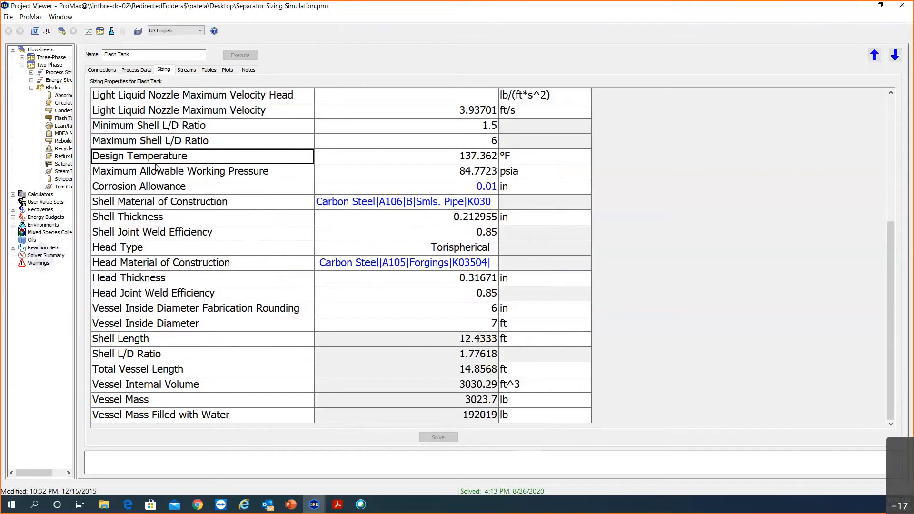
key(F1)
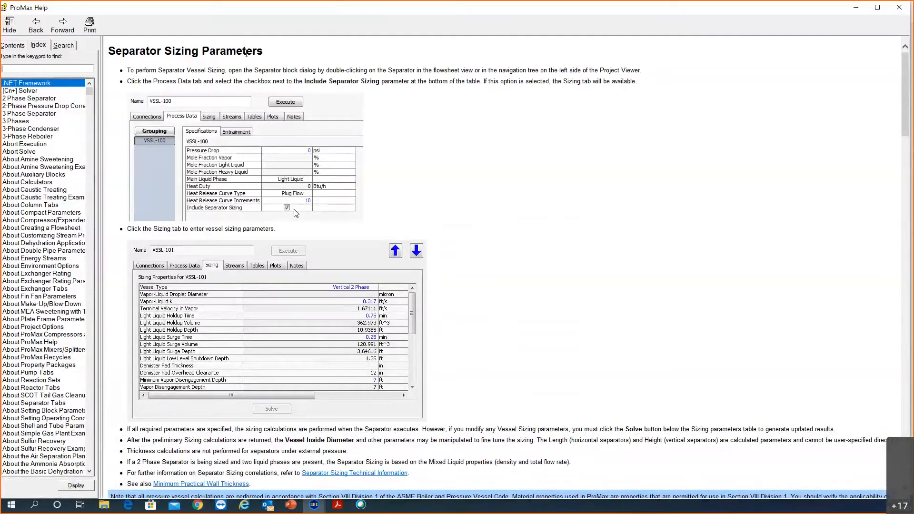
scroll(252, 186, down, 7)
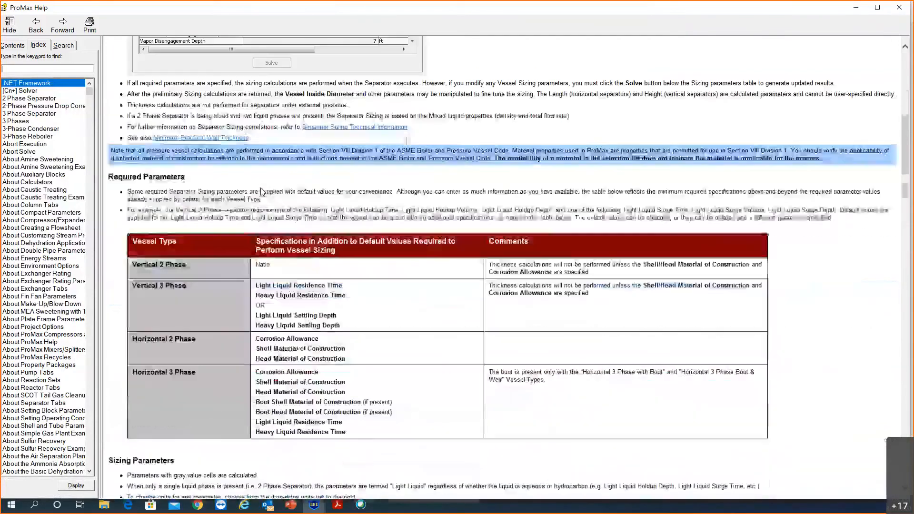
scroll(255, 190, down, 1)
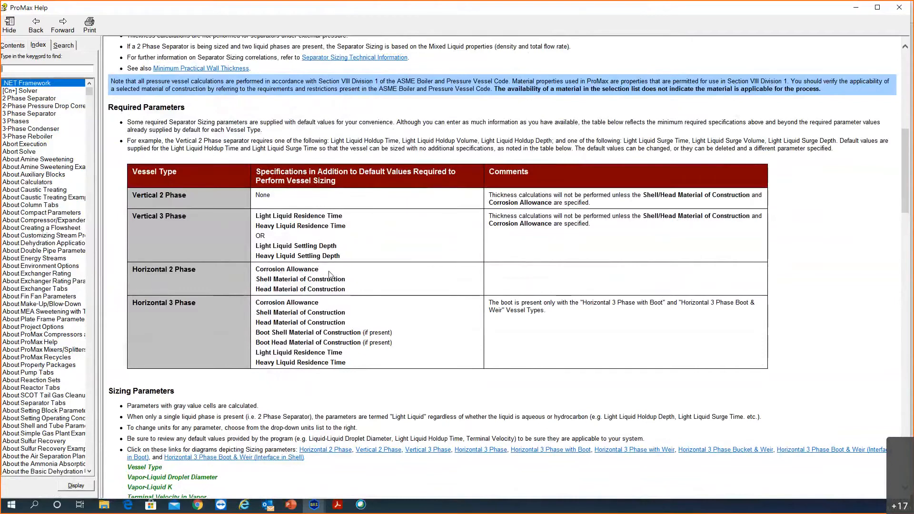
Step: Read the Light Liquid Holdup Time definition in the help's sizing parameters list, leaving the entry collapsed
scroll(291, 254, down, 10)
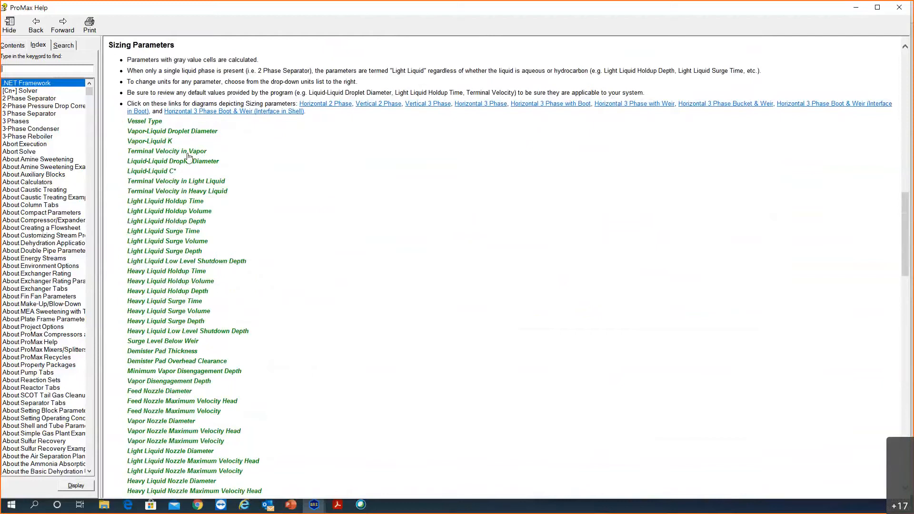
click(181, 202)
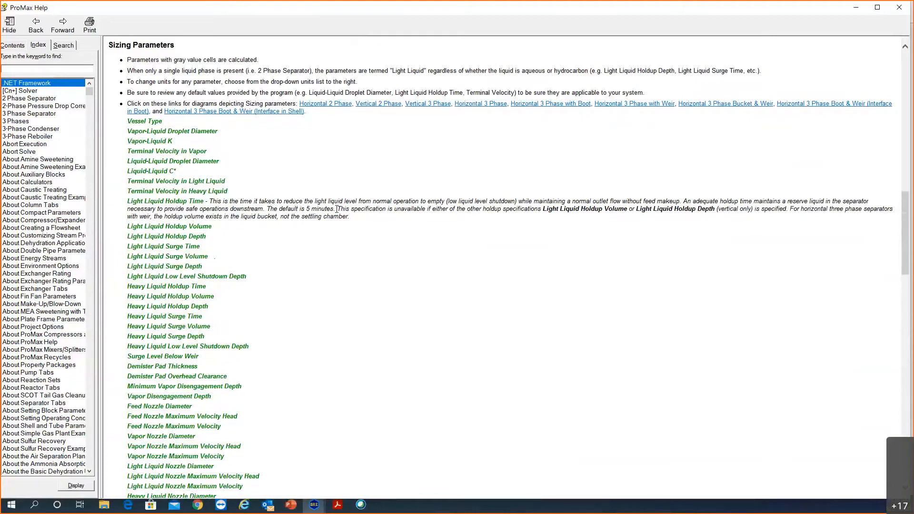
click(185, 202)
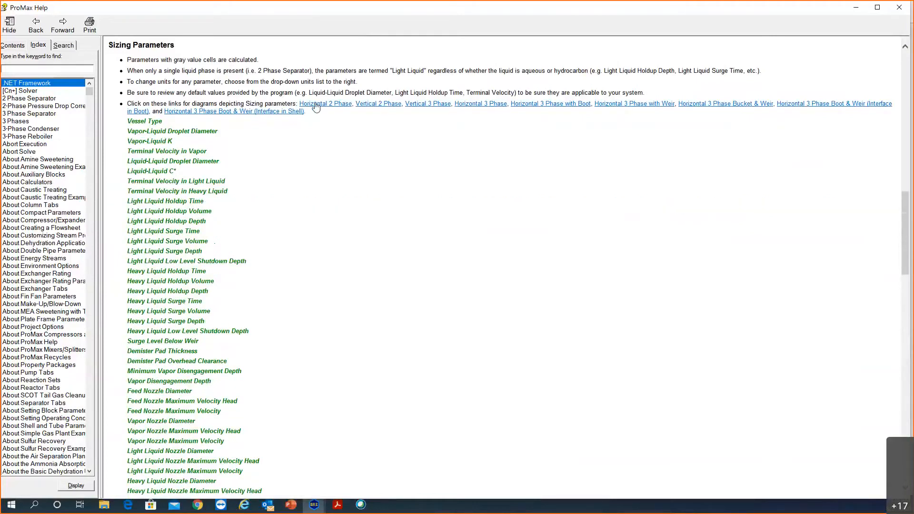
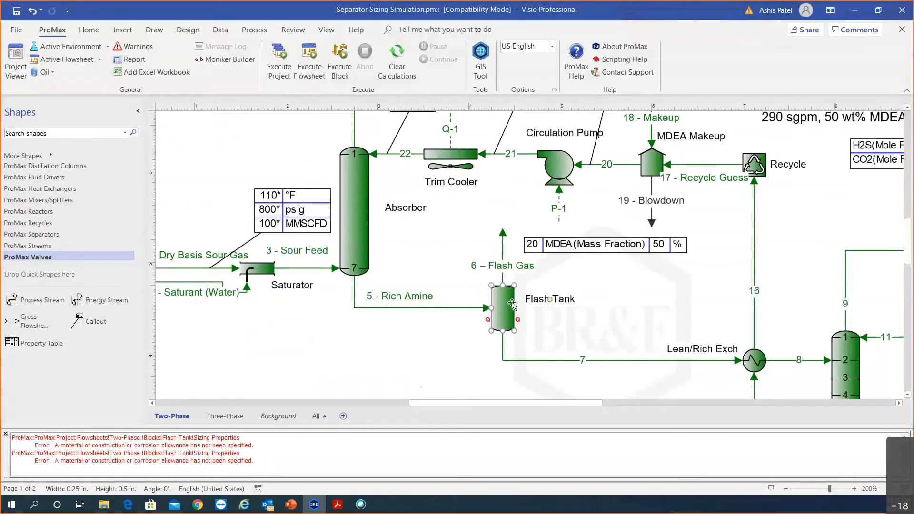
Step: Switch to the Three-Phase flowsheet and examine the Solvent Flash separator with its feed and outlet streams
click(224, 420)
drag(382, 405, 421, 405)
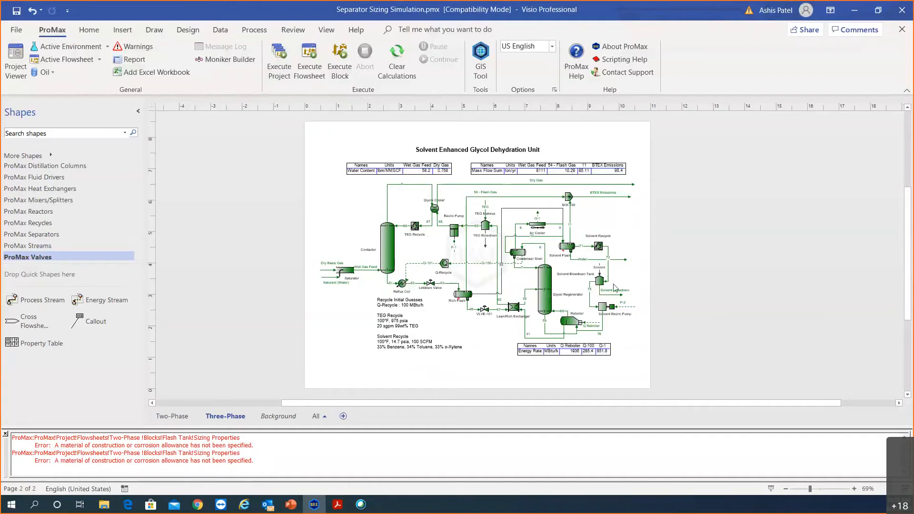
scroll(588, 252, up, 2)
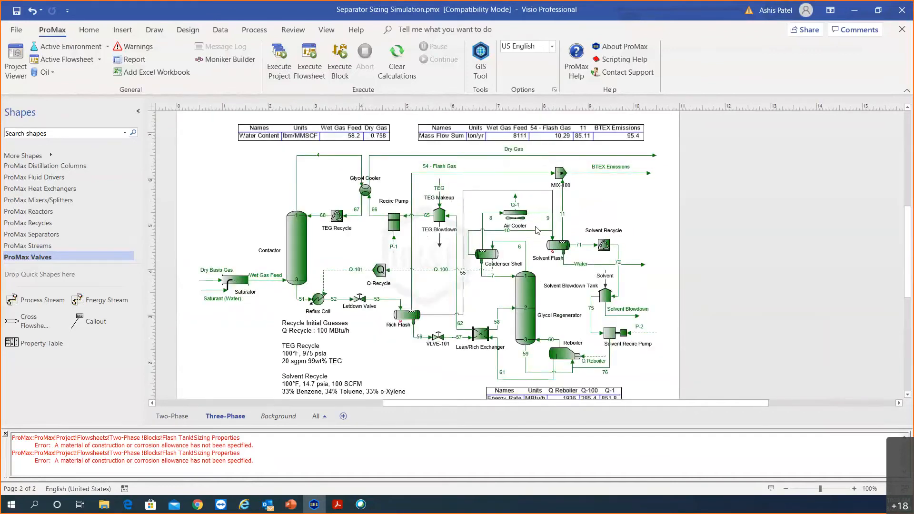
scroll(575, 259, up, 3)
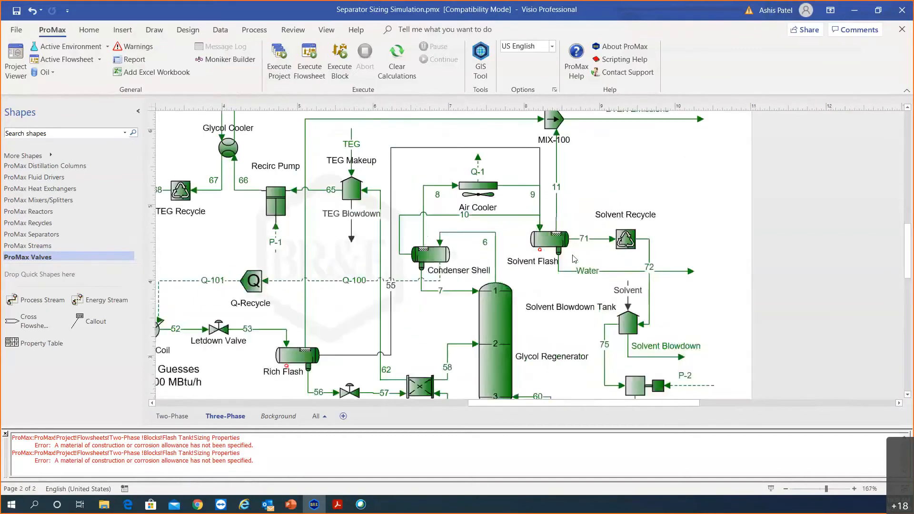
scroll(575, 259, up, 3)
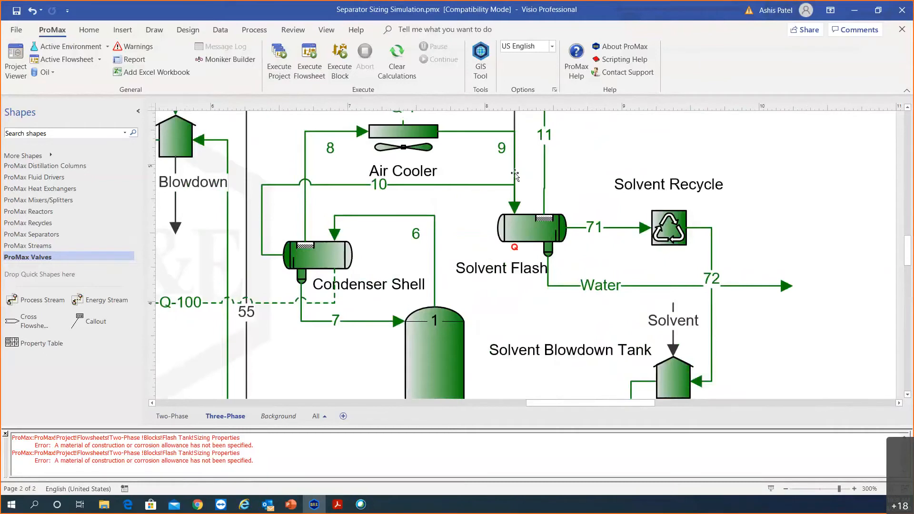
scroll(589, 268, up, 2)
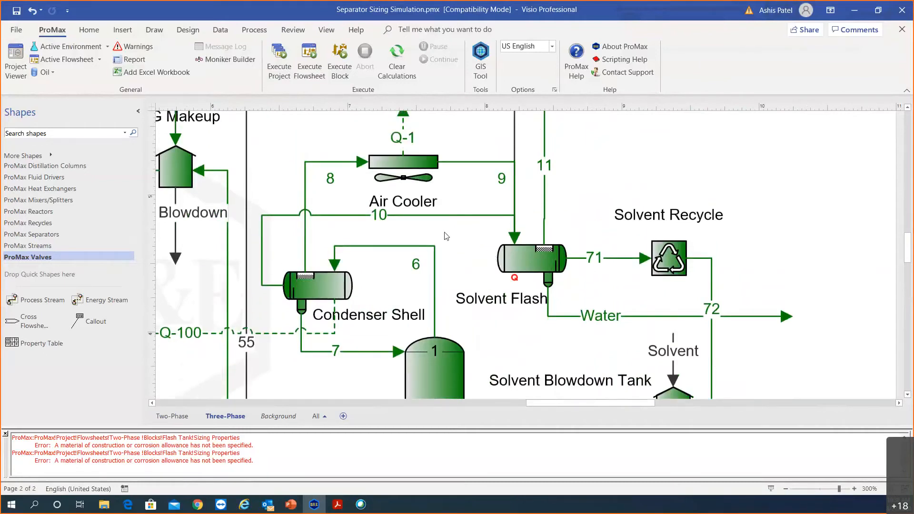
scroll(474, 249, down, 3)
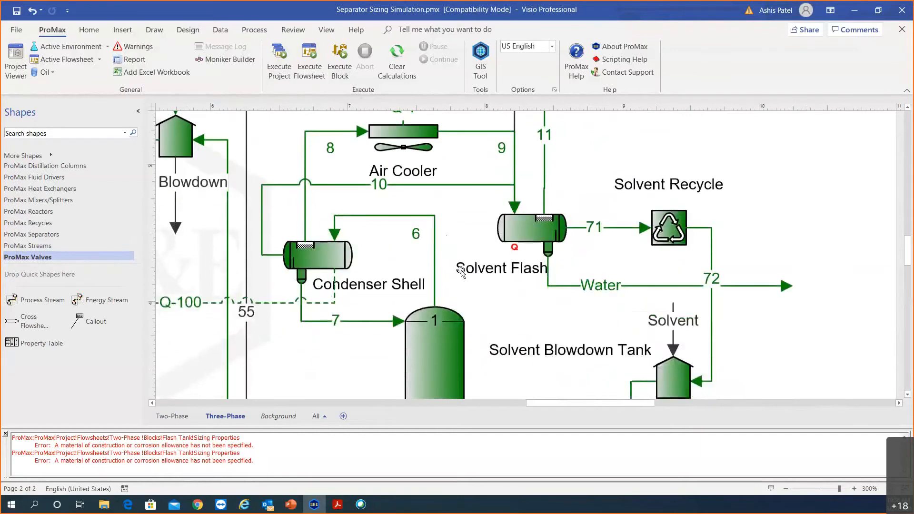
scroll(468, 298, down, 1)
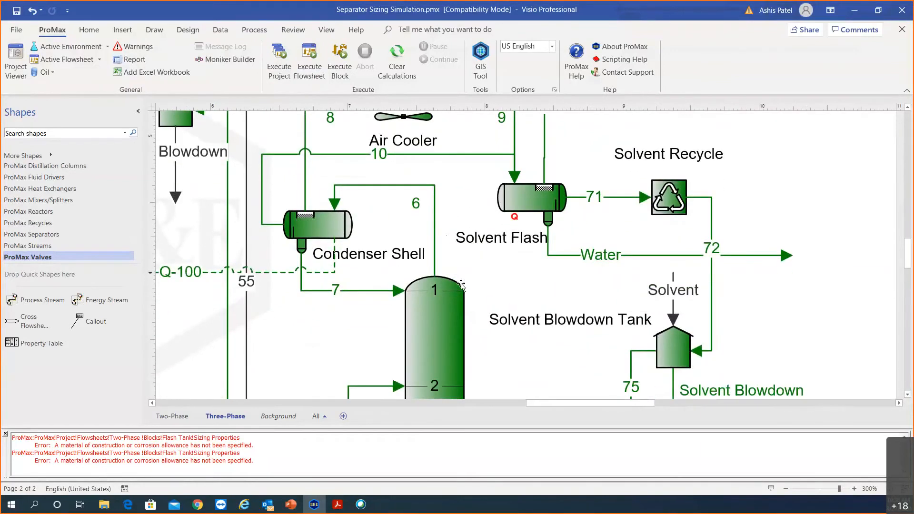
mouse_move(453, 308)
scroll(438, 337, up, 2)
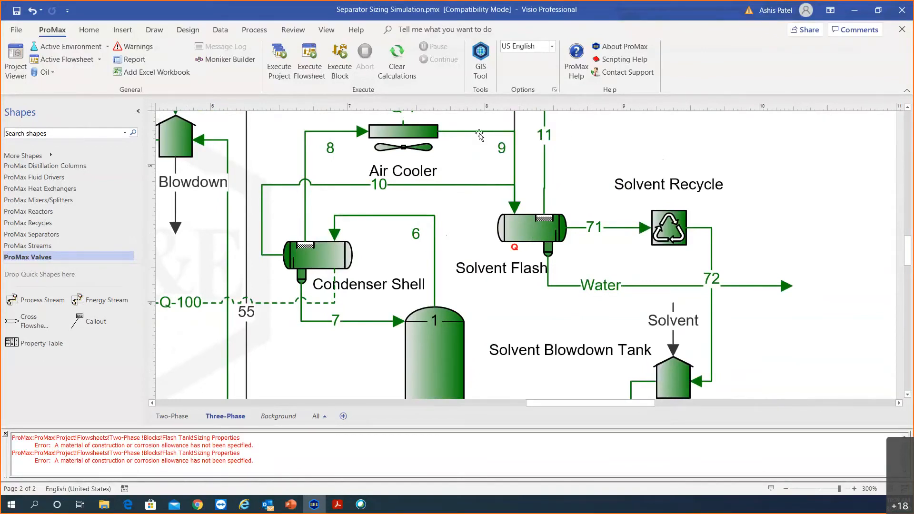
Step: Review the properties and mole-fraction composition of stream 10 feeding the Solvent Flash, and return to the flowsheet
double_click(404, 187)
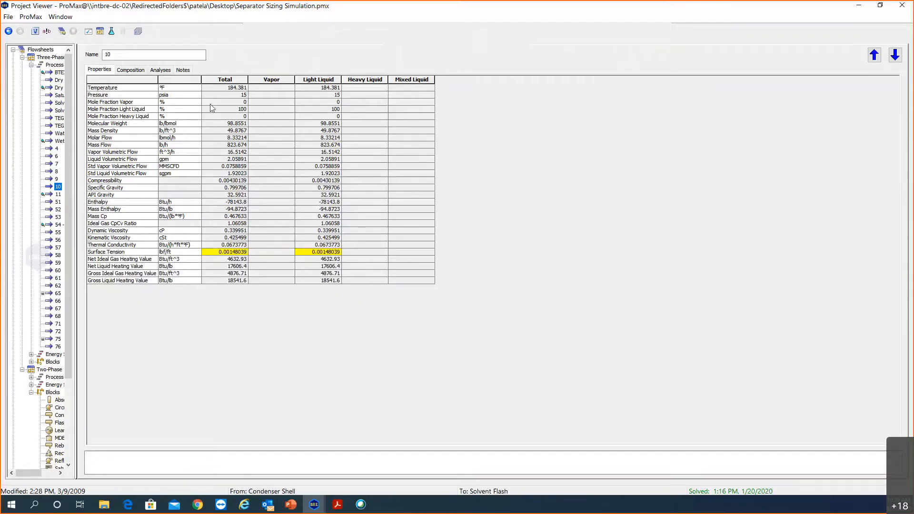
scroll(245, 167, up, 3)
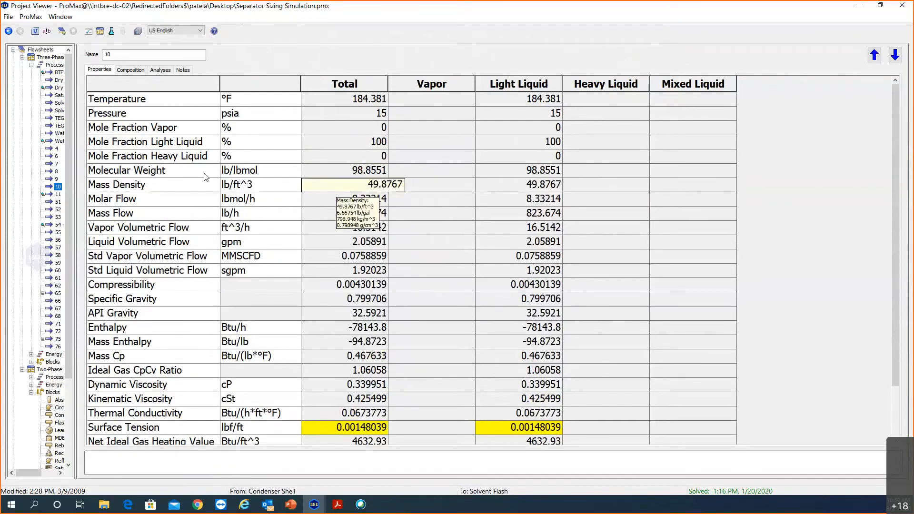
mouse_move(376, 219)
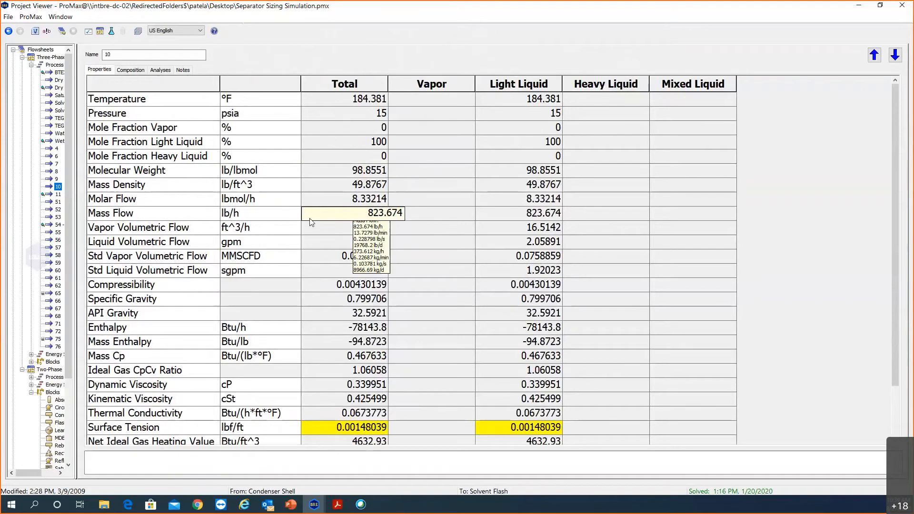
click(139, 71)
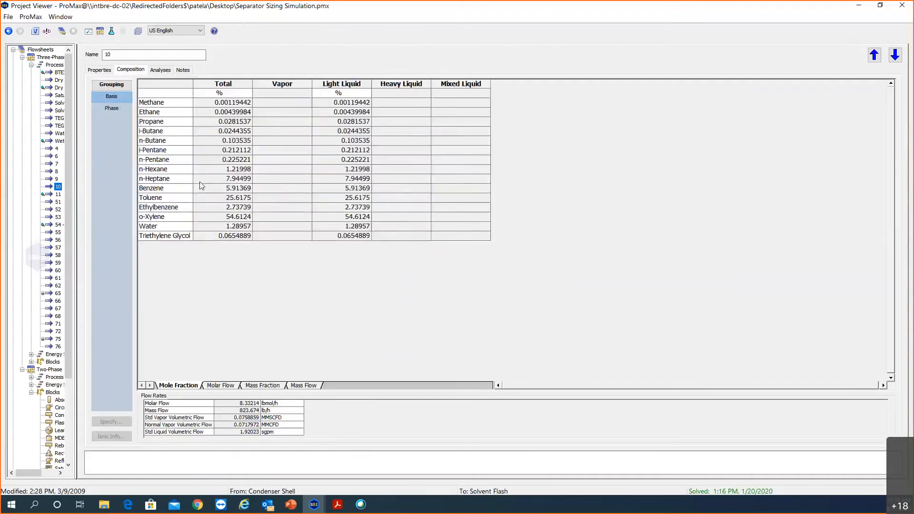
scroll(199, 182, up, 3)
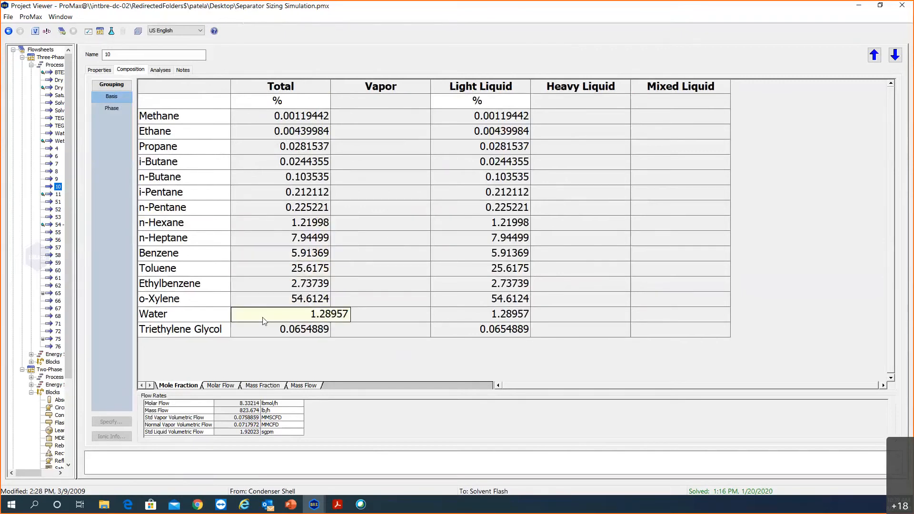
mouse_move(263, 321)
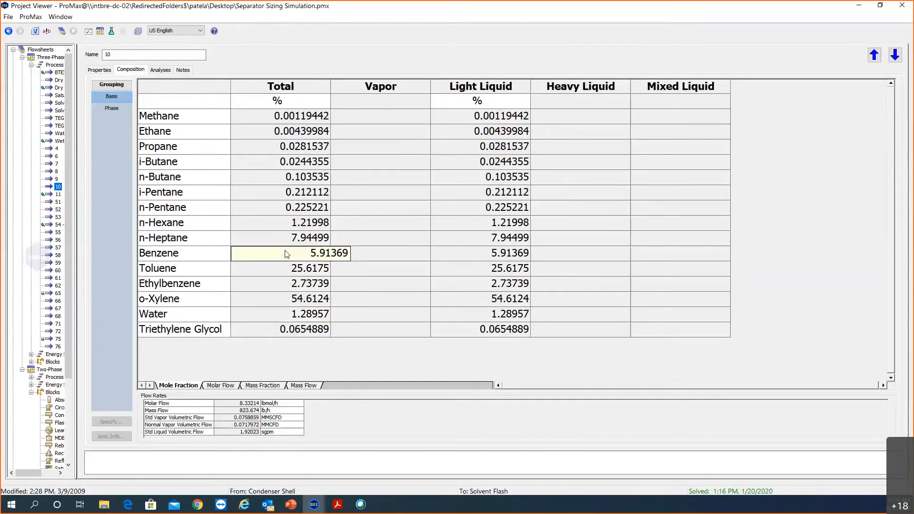
mouse_move(286, 253)
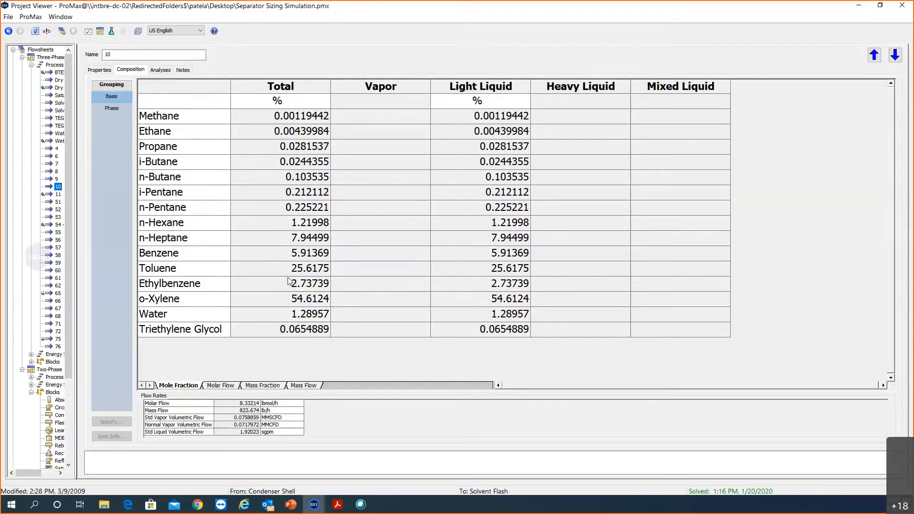
click(860, 5)
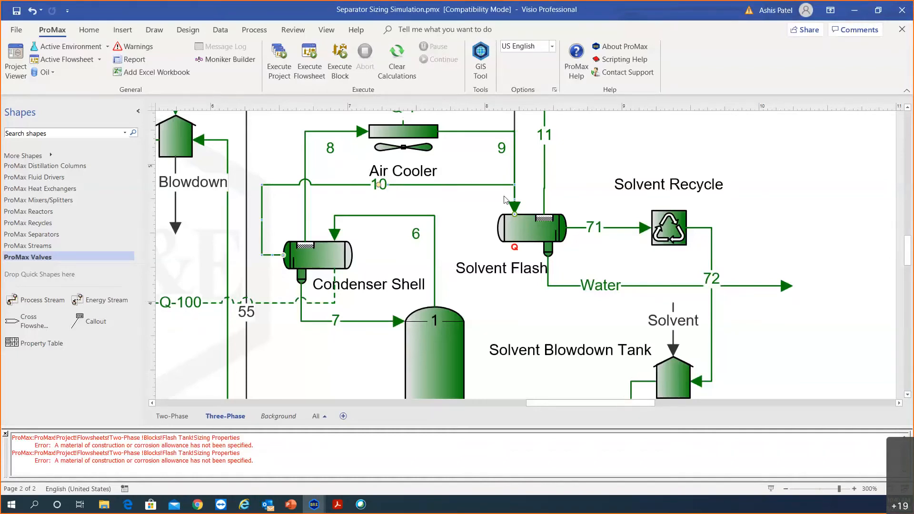
Step: Open stream 9 from the Air Cooler and examine its temperature, pressure and phase mole fractions
scroll(485, 167, up, 1)
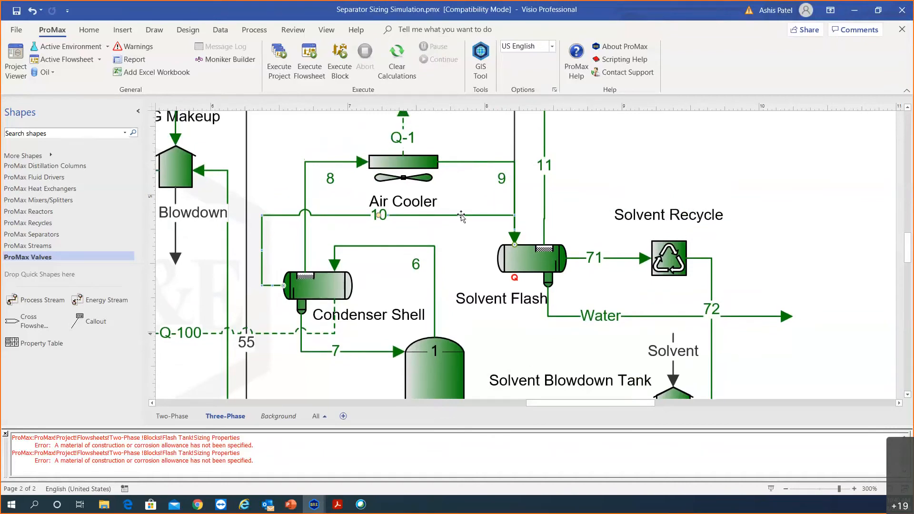
mouse_move(483, 164)
click(475, 163)
double_click(475, 163)
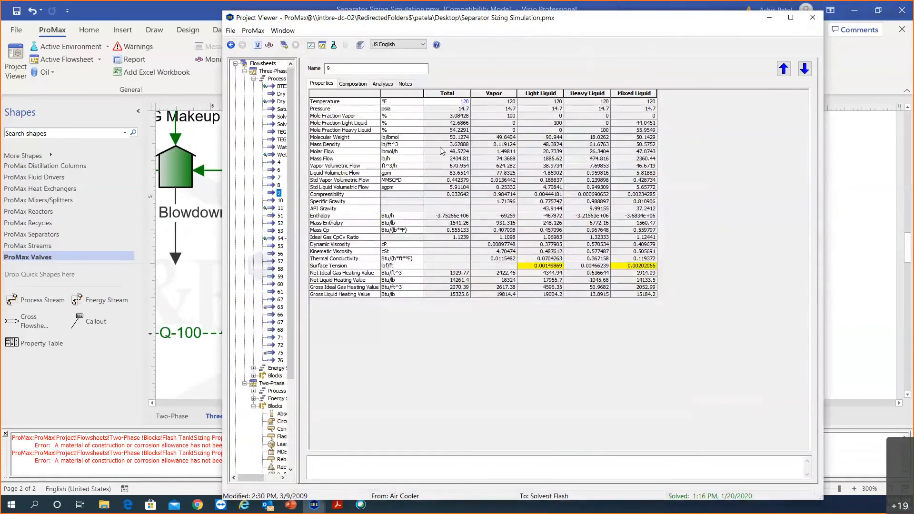
scroll(442, 151, up, 4)
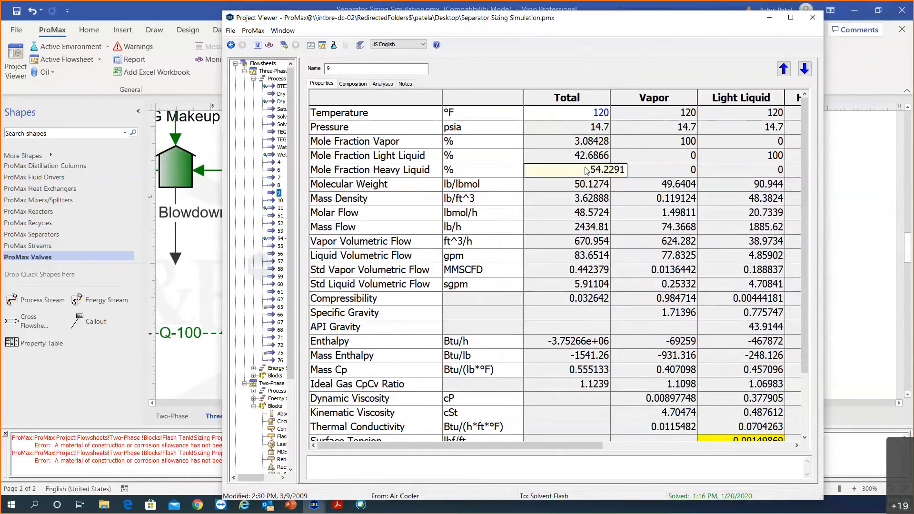
Step: Examine stream 9's mole-fraction composition across the vapor, light liquid and heavy liquid phases
click(361, 84)
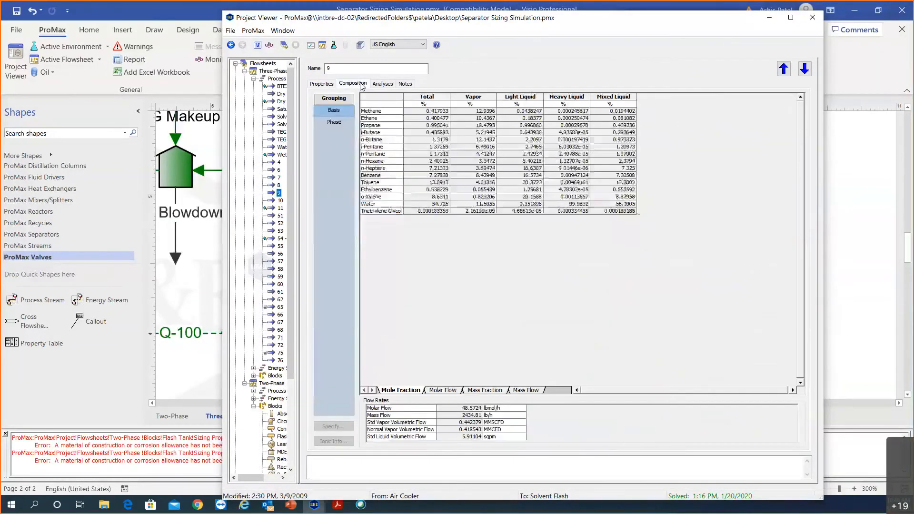
scroll(621, 222, up, 4)
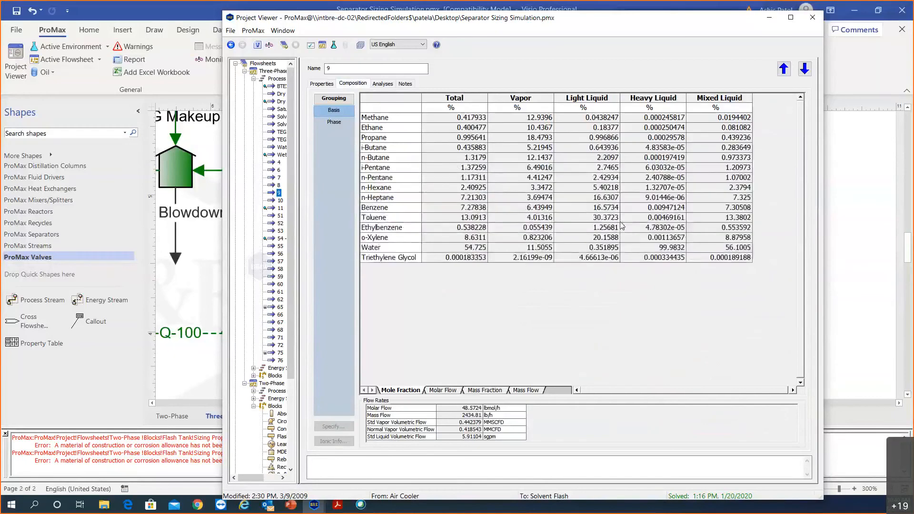
scroll(621, 225, up, 1)
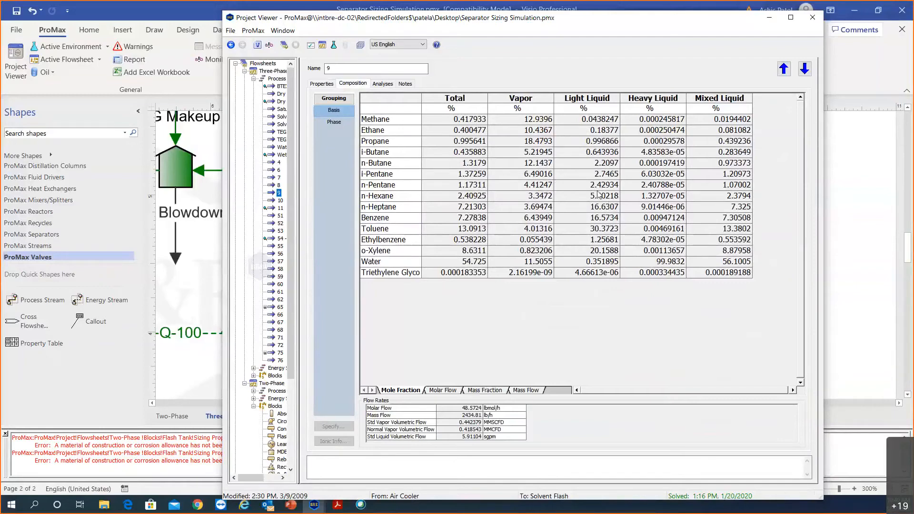
Step: Compare stream 9's mass flows in the vapor, light liquid and heavy liquid phases, and return to the flowsheet
click(328, 83)
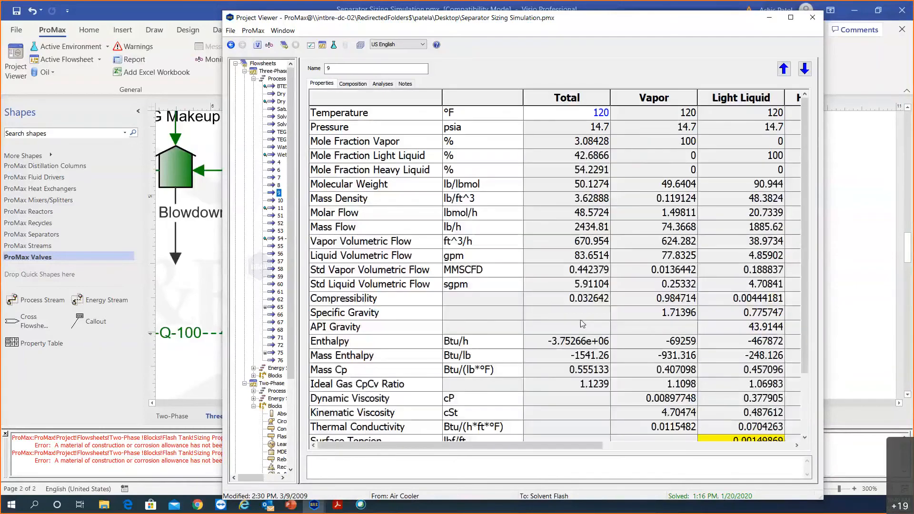
drag(519, 445, 619, 453)
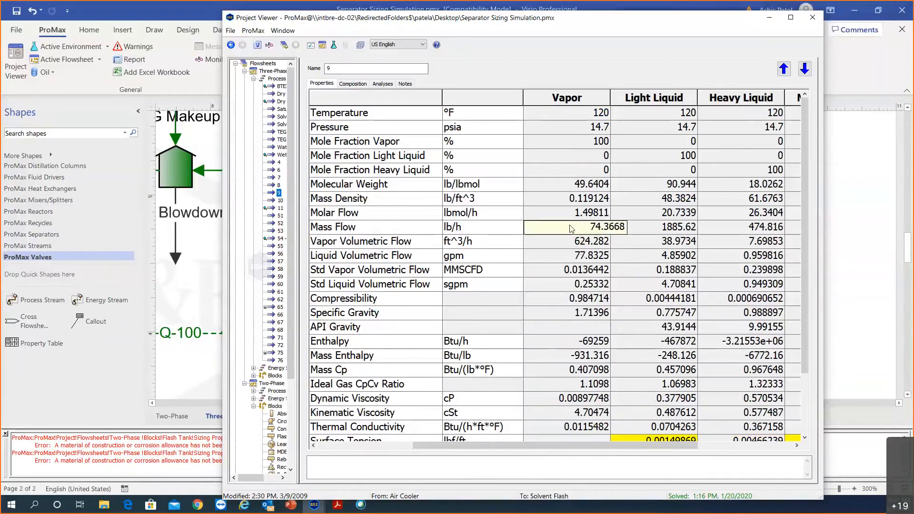
mouse_move(572, 229)
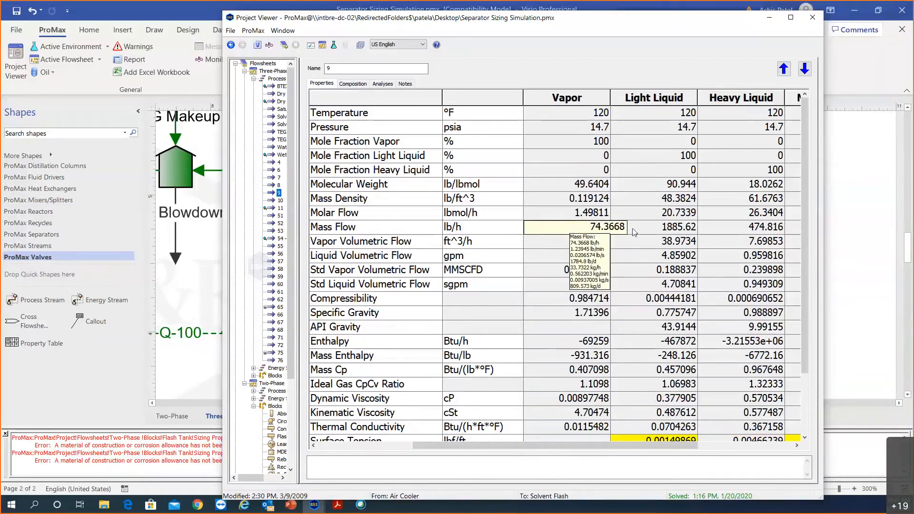
mouse_move(646, 233)
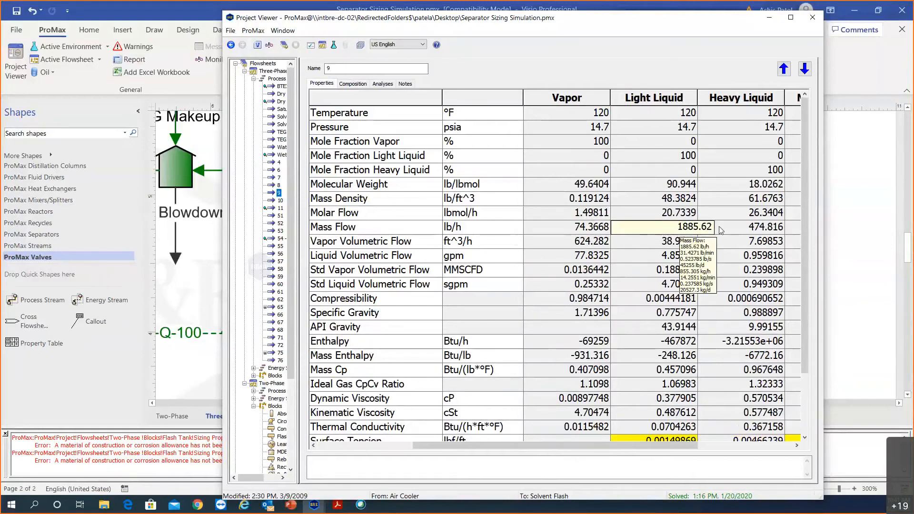
mouse_move(742, 229)
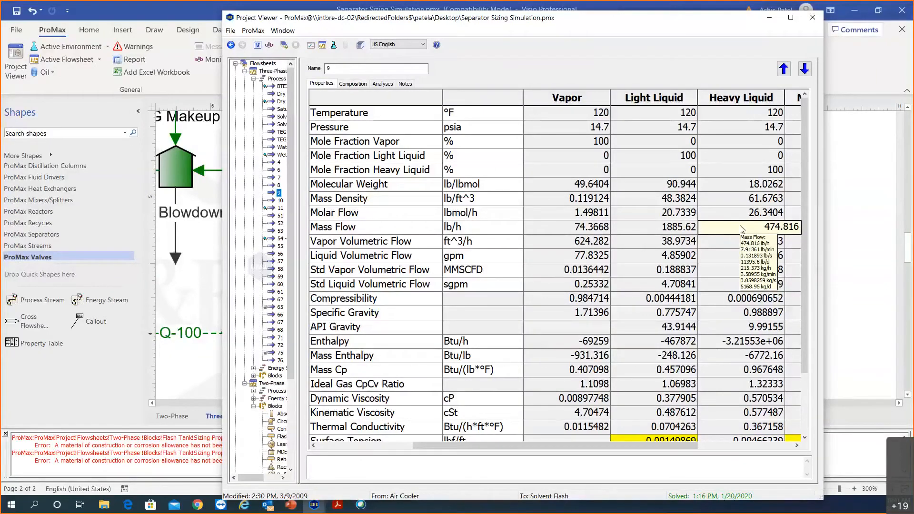
click(813, 18)
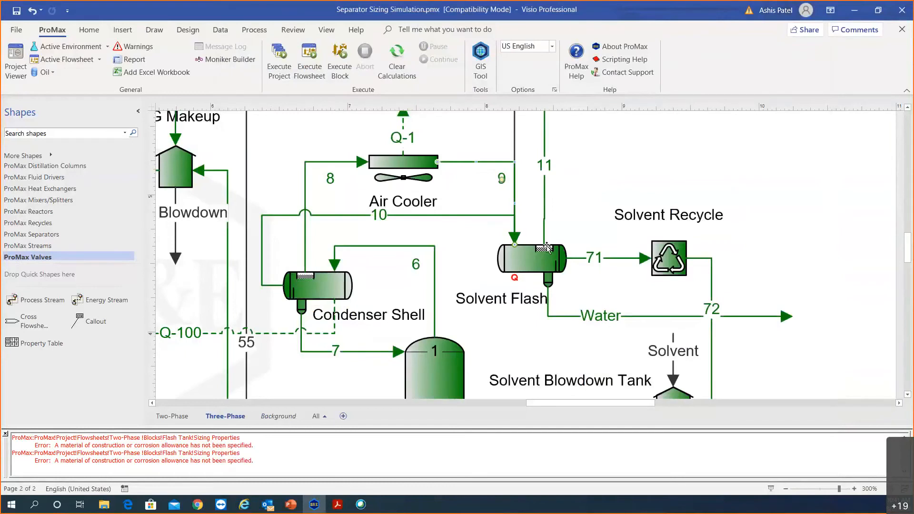
Step: Open the Solvent Flash separator's process data and include separator sizing
mouse_move(524, 266)
double_click(525, 258)
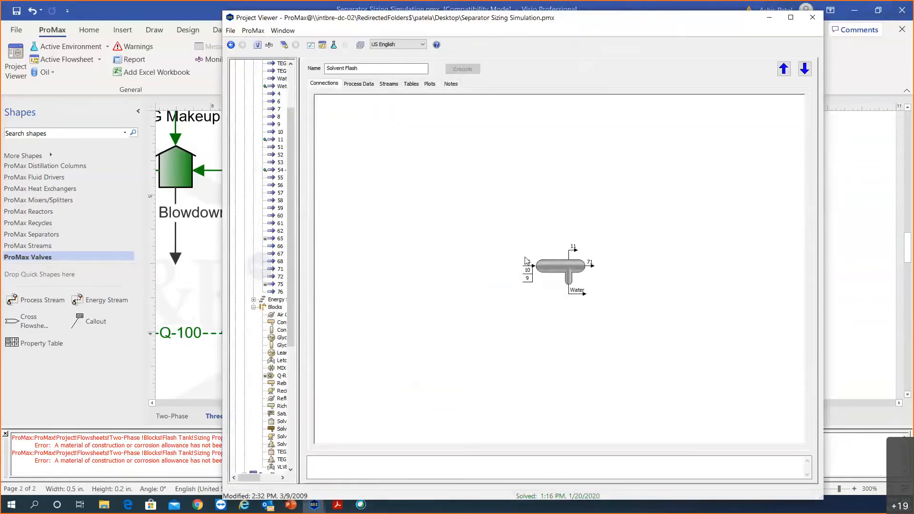
click(362, 84)
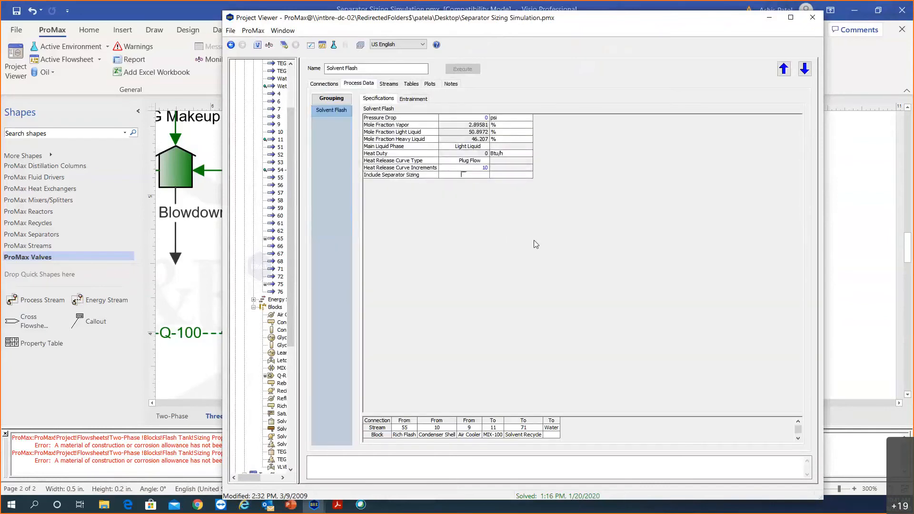
scroll(533, 240, up, 3)
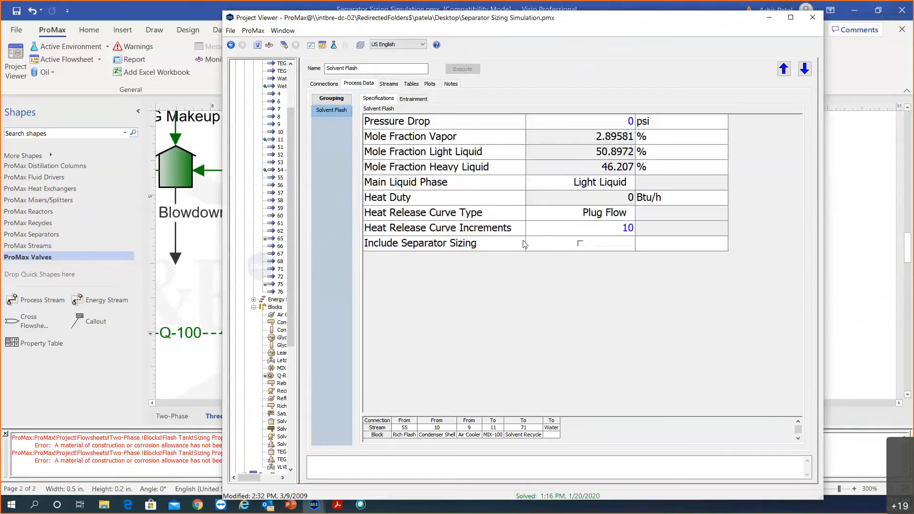
click(580, 246)
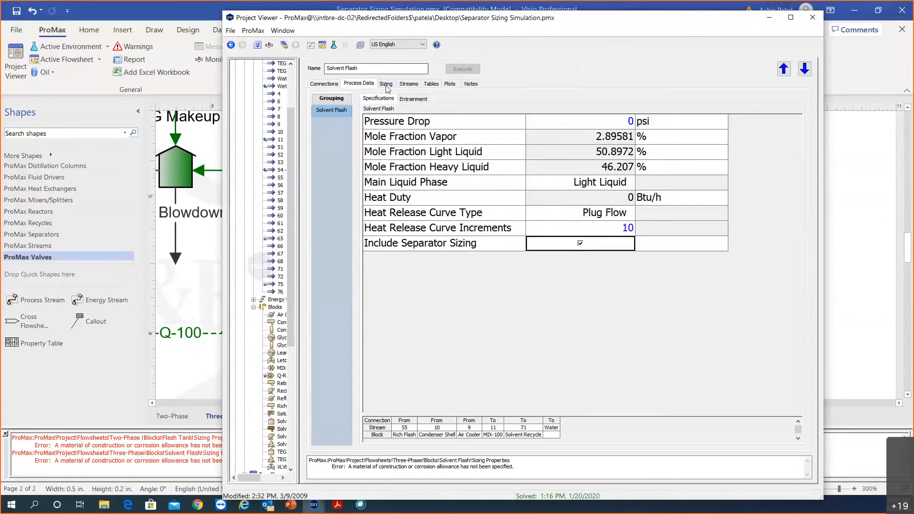
Step: Set the Solvent Flash sizing vessel type to Horizontal 3 Phase with Weir
click(386, 85)
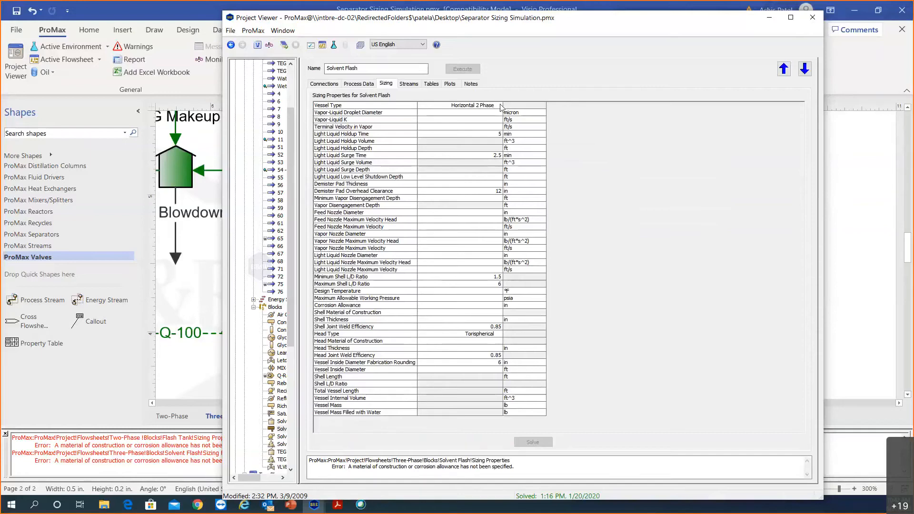
ctrl+scroll(514, 138, up, 2)
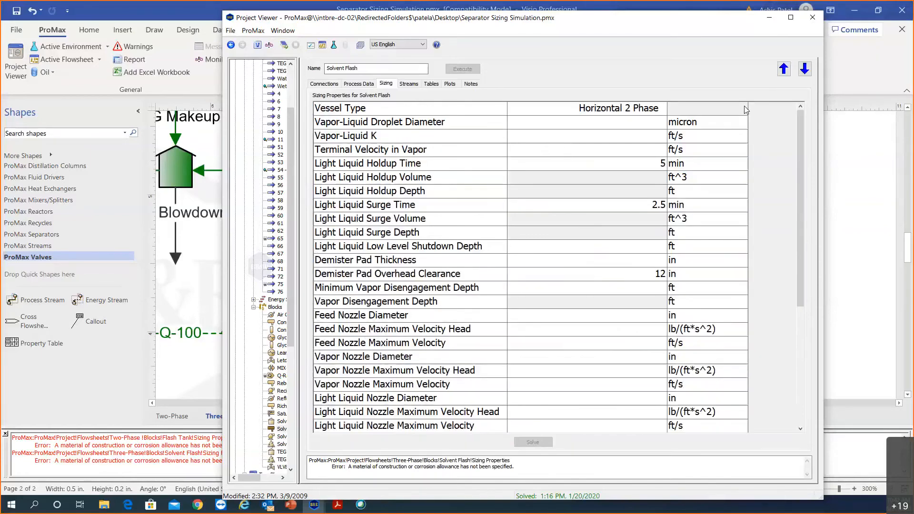
click(668, 108)
click(662, 108)
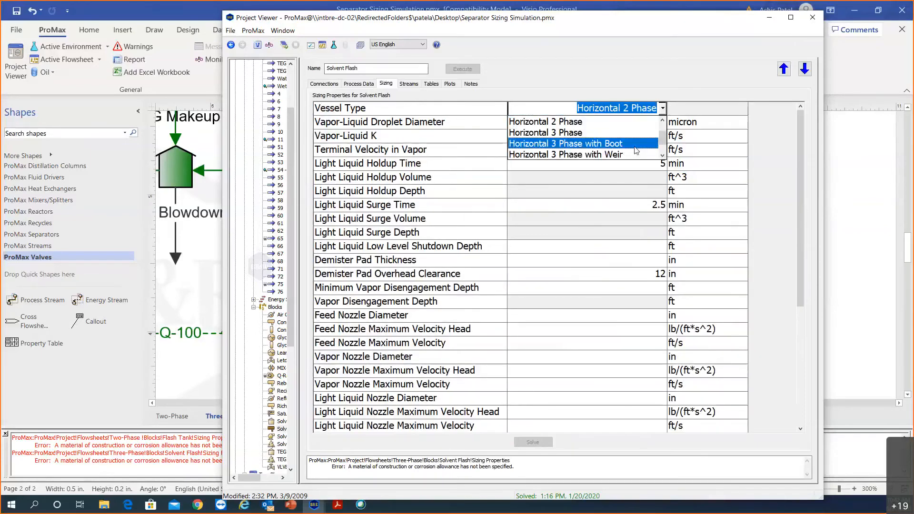
click(634, 154)
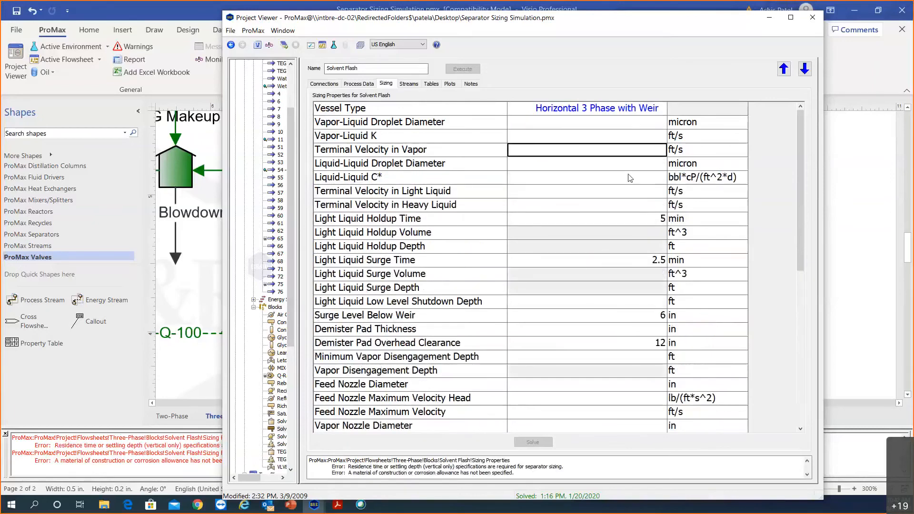
Step: Set the Vapor-Liquid Droplet Diameter to 150 micron, leaving the Liquid-Liquid Droplet Diameter unspecified
click(583, 139)
click(571, 123)
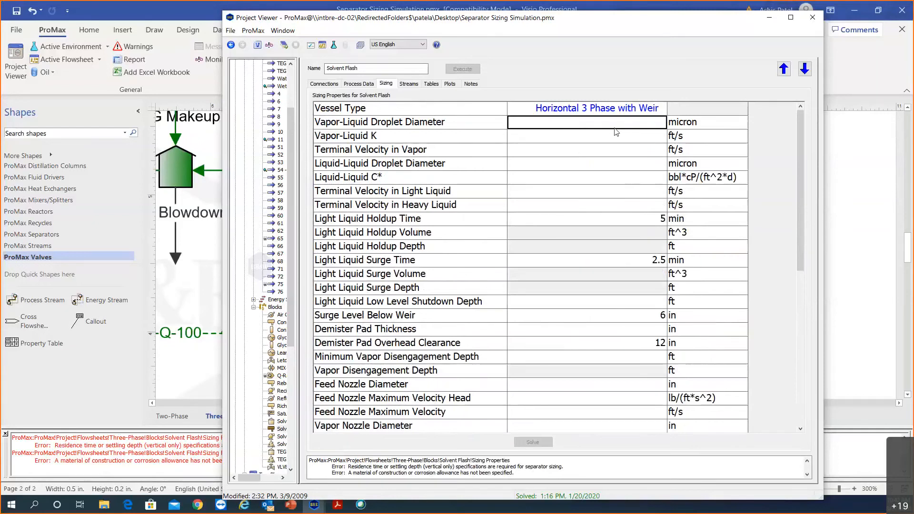
text(150)
key(Return)
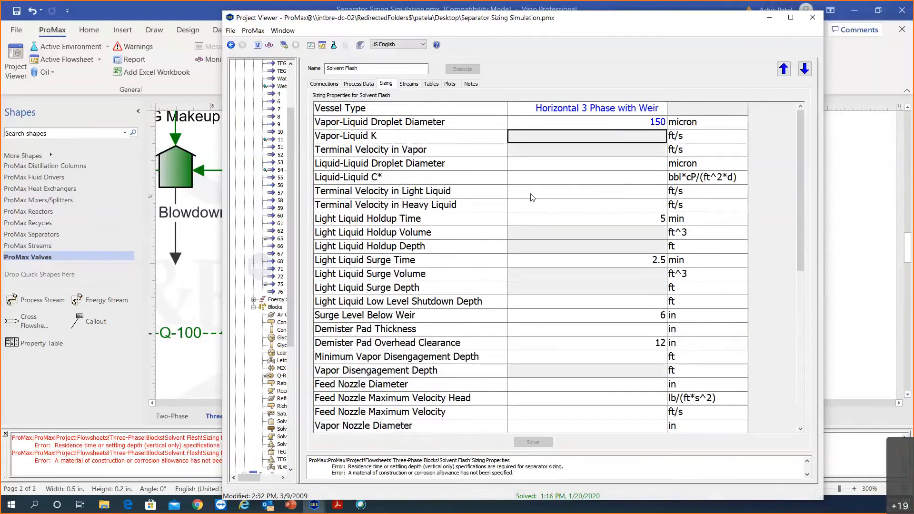
scroll(558, 206, up, 1)
click(543, 171)
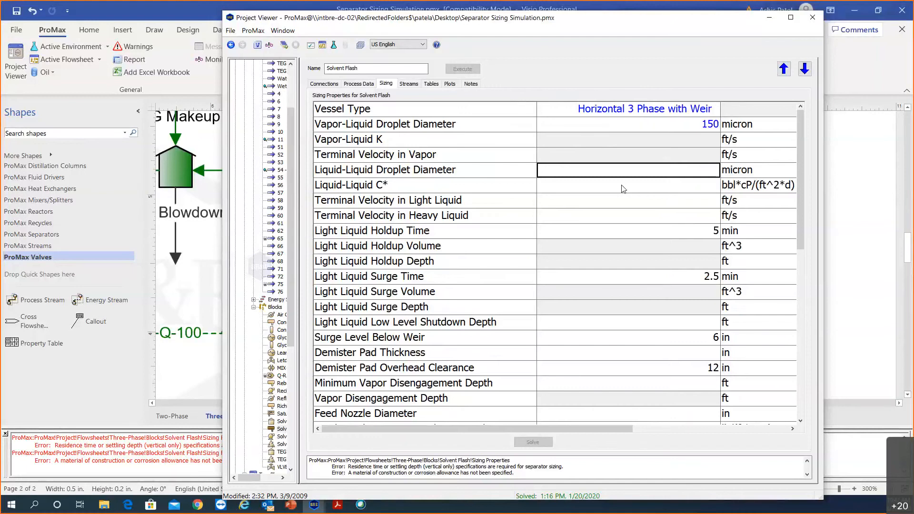
Step: Set both the Light Liquid Residence Time and the Heavy Liquid Residence Time to 10 min
mouse_move(613, 243)
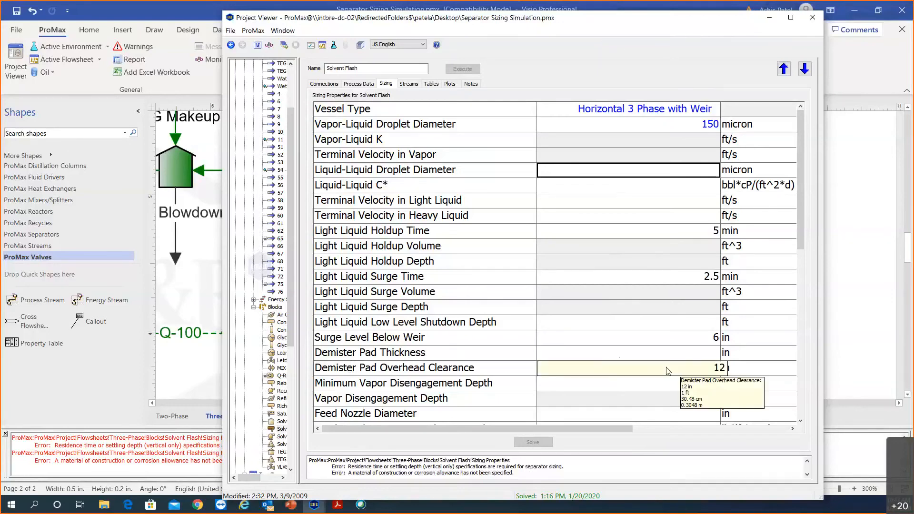
scroll(591, 350, down, 1)
scroll(591, 349, down, 1)
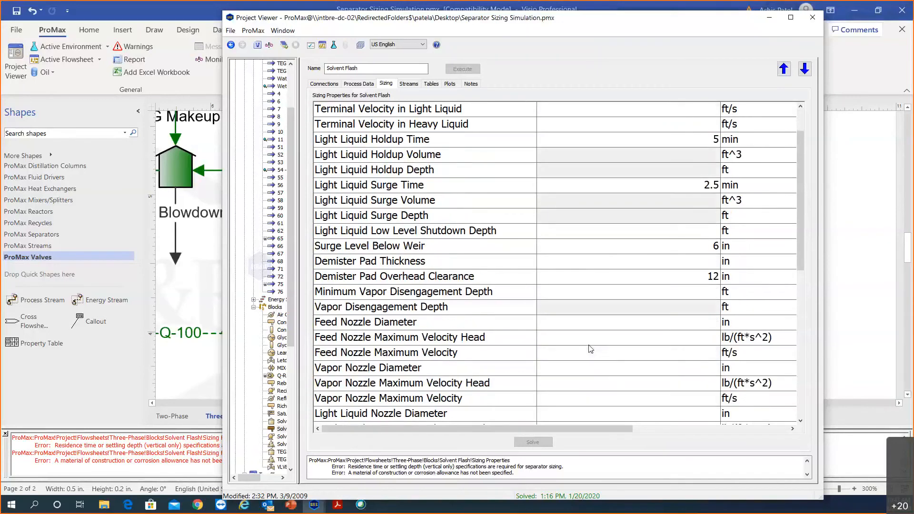
scroll(591, 350, down, 2)
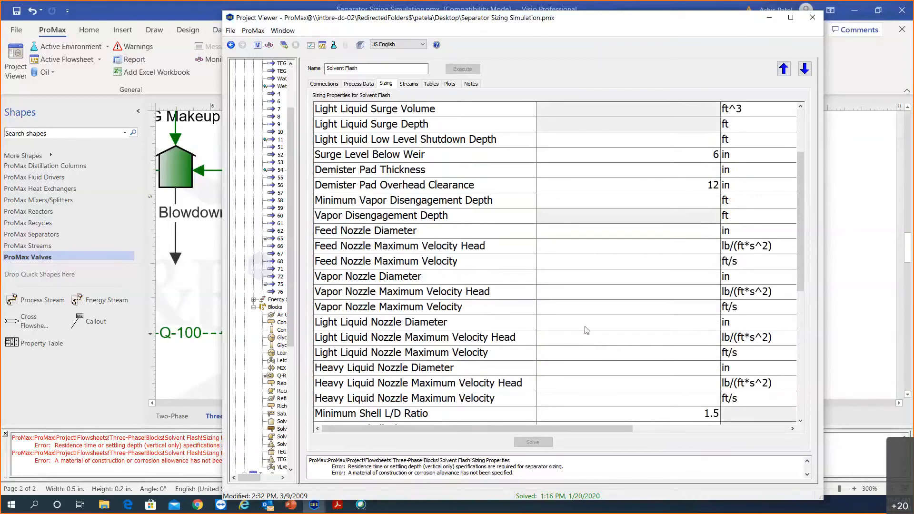
scroll(582, 309, down, 2)
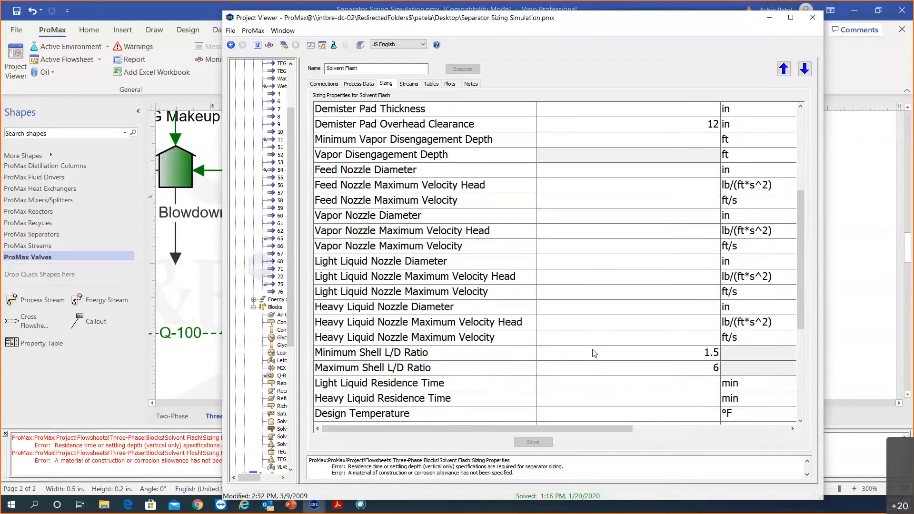
click(620, 385)
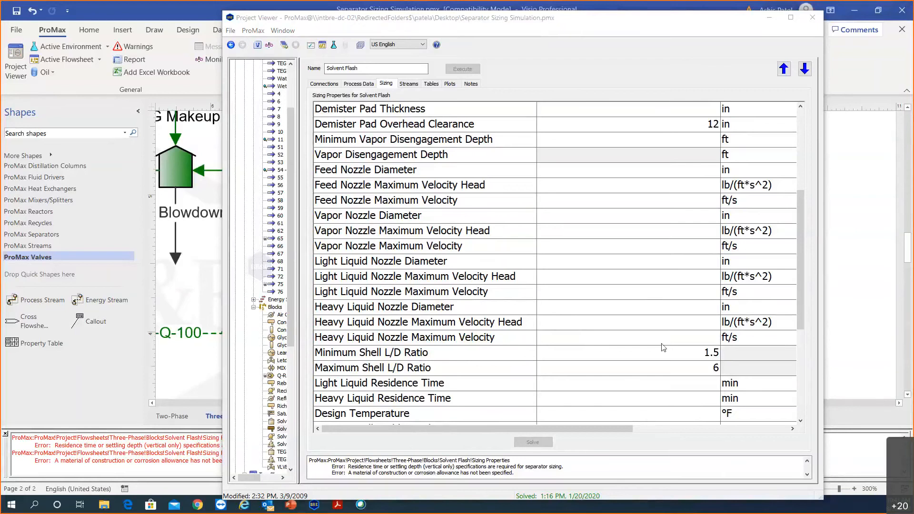
click(682, 385)
text(10)
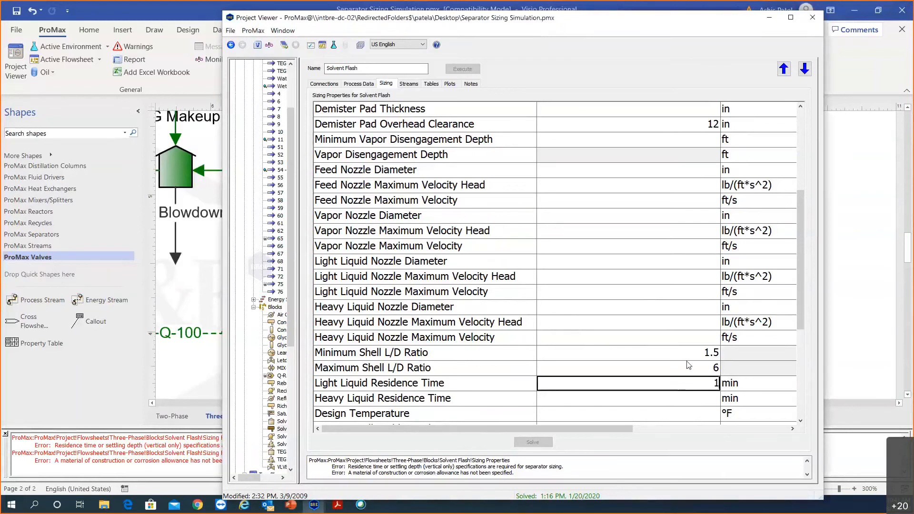
key(Return)
text(10)
key(Return)
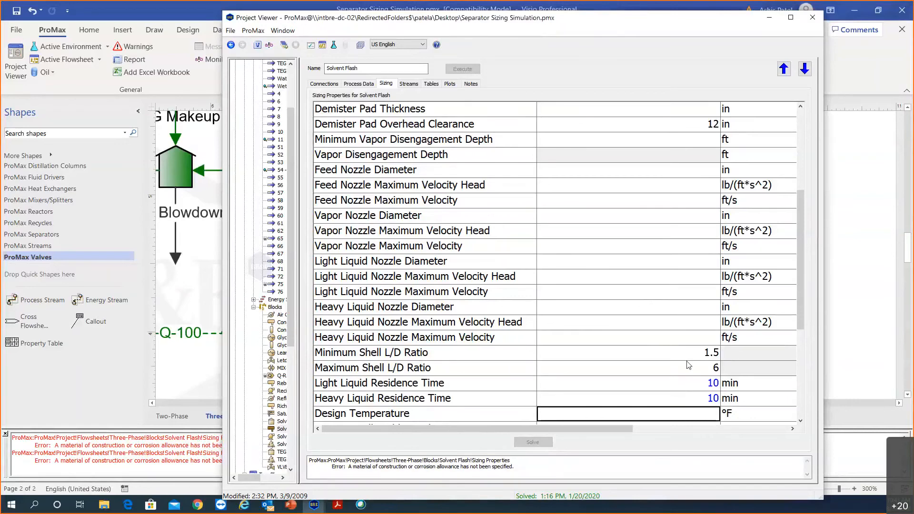
Step: Clear the Vapor-Liquid Droplet Diameter specification of the Solvent Flash
scroll(662, 376, up, 5)
click(635, 126)
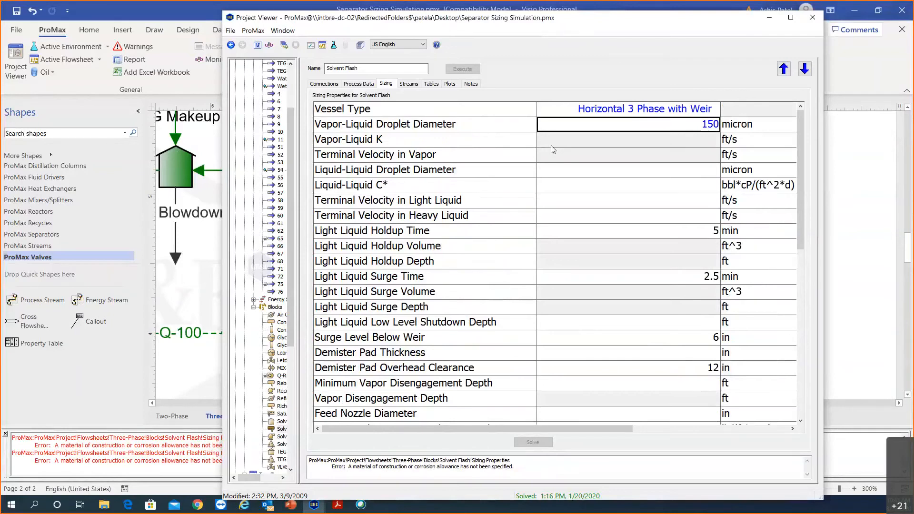
key(Delete)
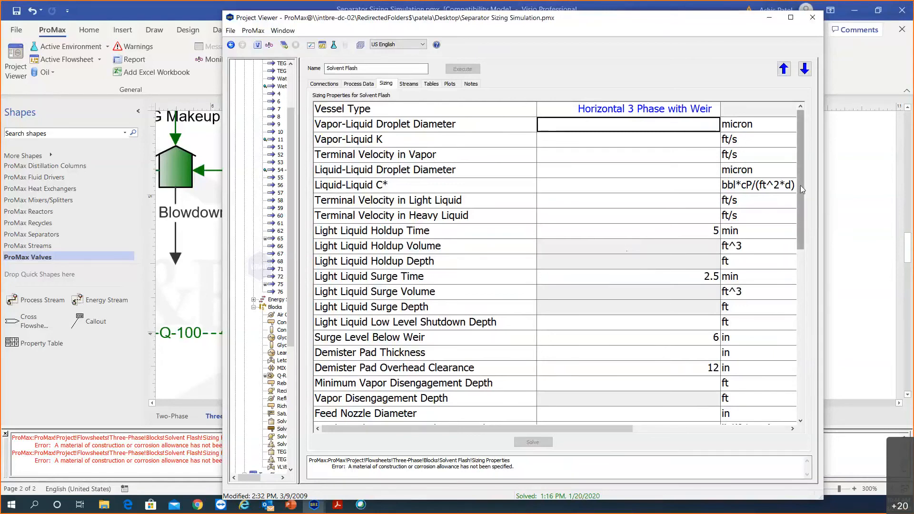
Step: Set the Solvent Flash vessel's Corrosion Allowance to 0.005 in
drag(802, 186, 801, 332)
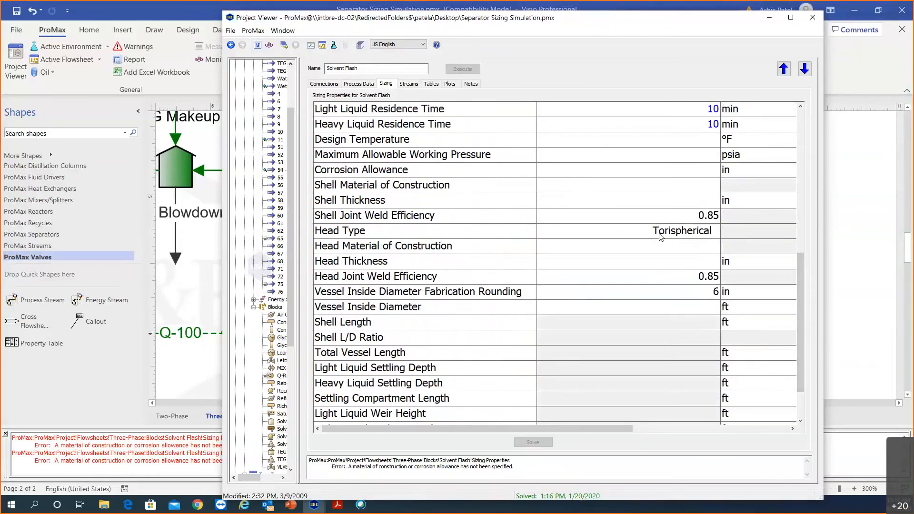
click(639, 172)
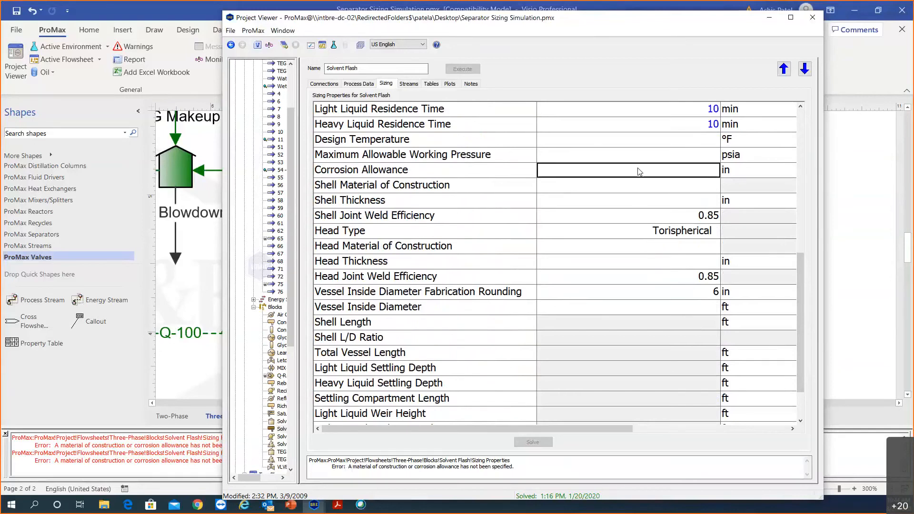
key(Down)
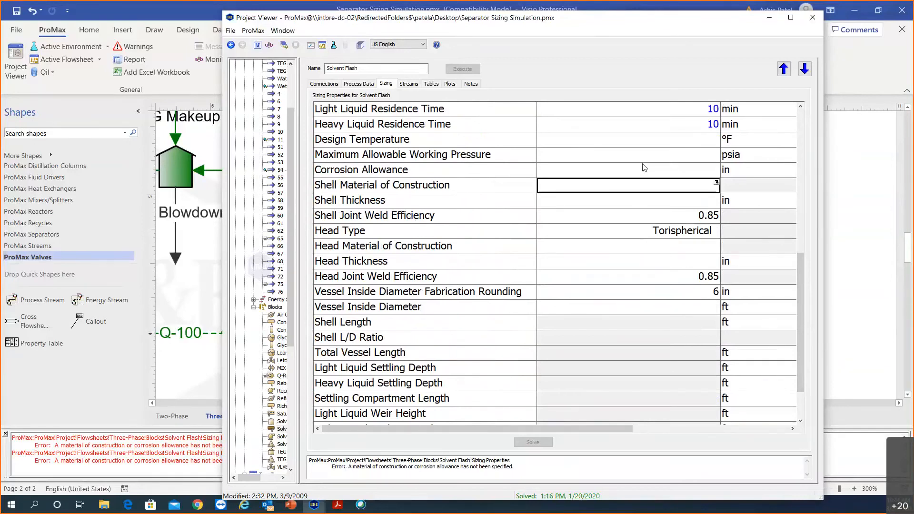
key(Up)
key(Up)
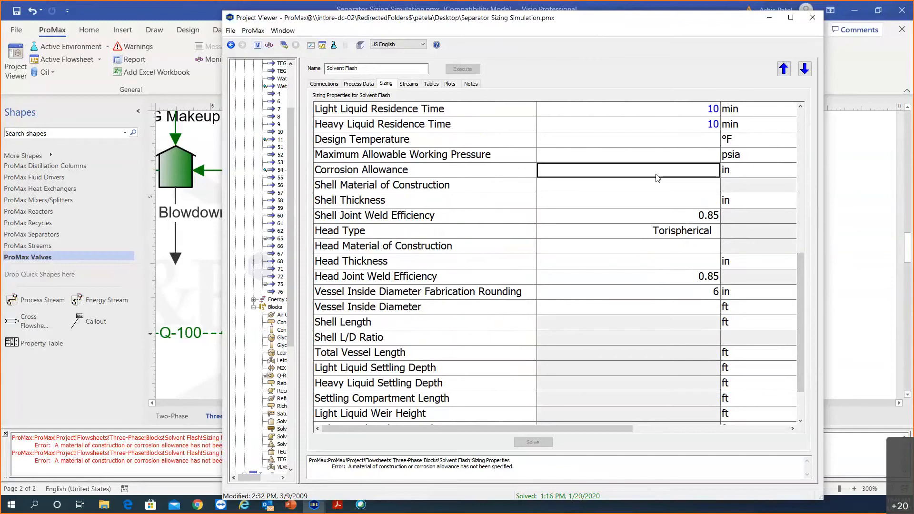
text(0.005)
key(Return)
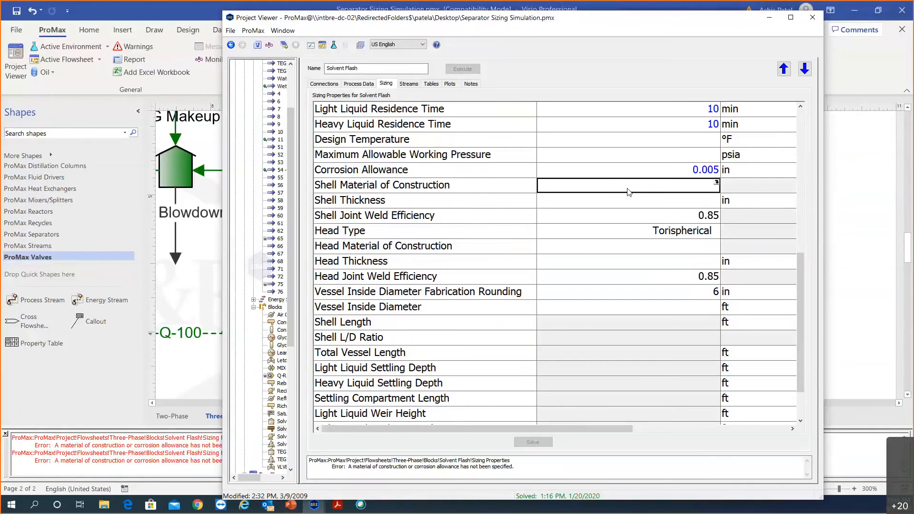
Step: Set the Solvent Flash's Shell Material of Construction to Carbon Steel A106 grade B seamless pipe (K03006)
click(717, 183)
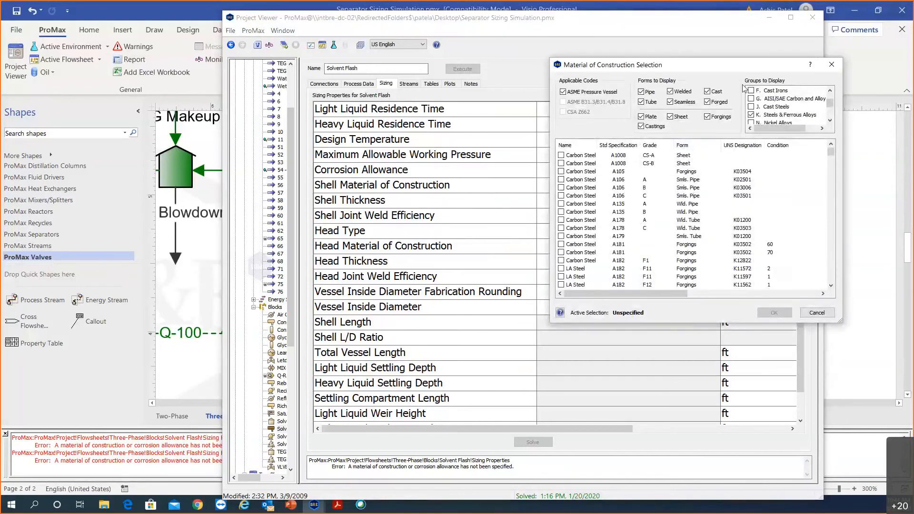
click(560, 181)
click(561, 187)
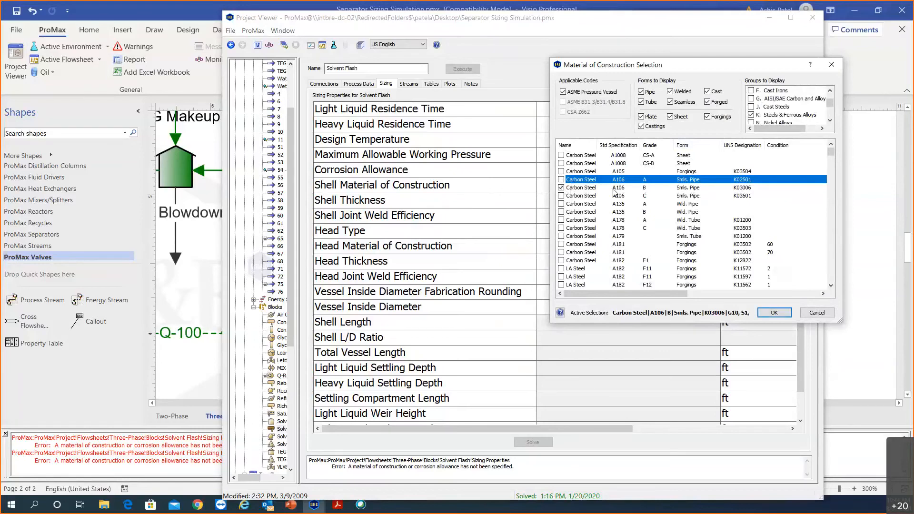
click(775, 314)
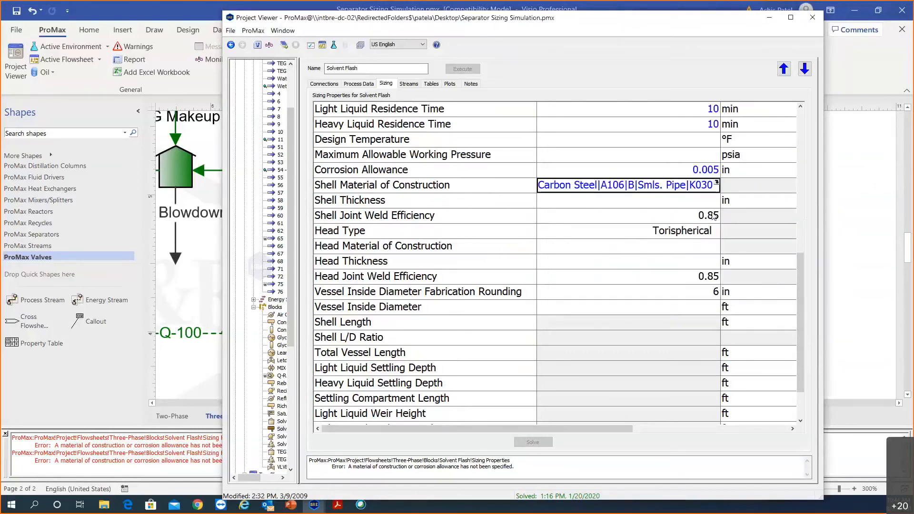
Step: Set the Head Material of Construction to Carbon Steel A105 Forgings (K03504)
click(679, 248)
click(718, 244)
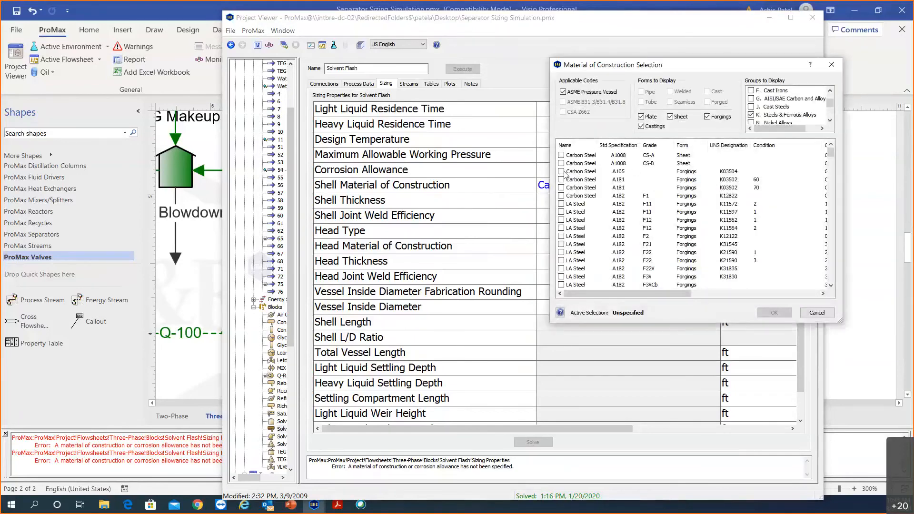
click(562, 172)
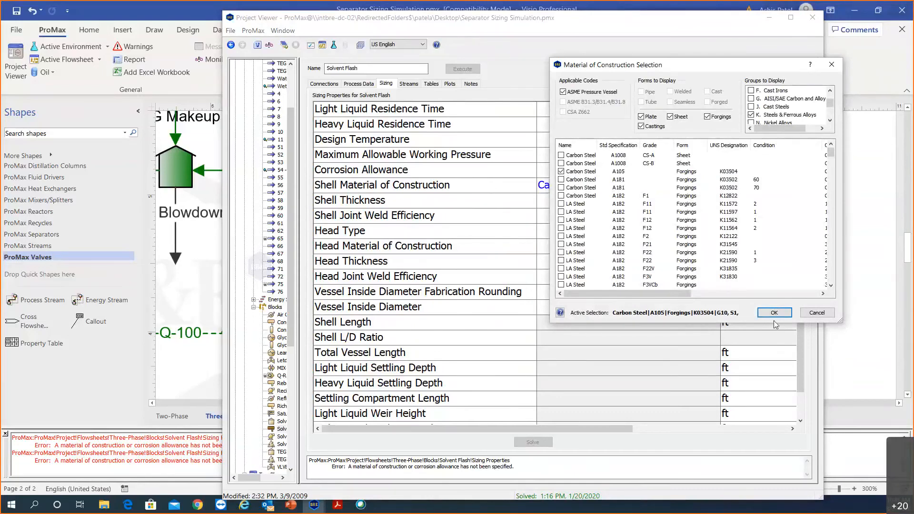
click(775, 313)
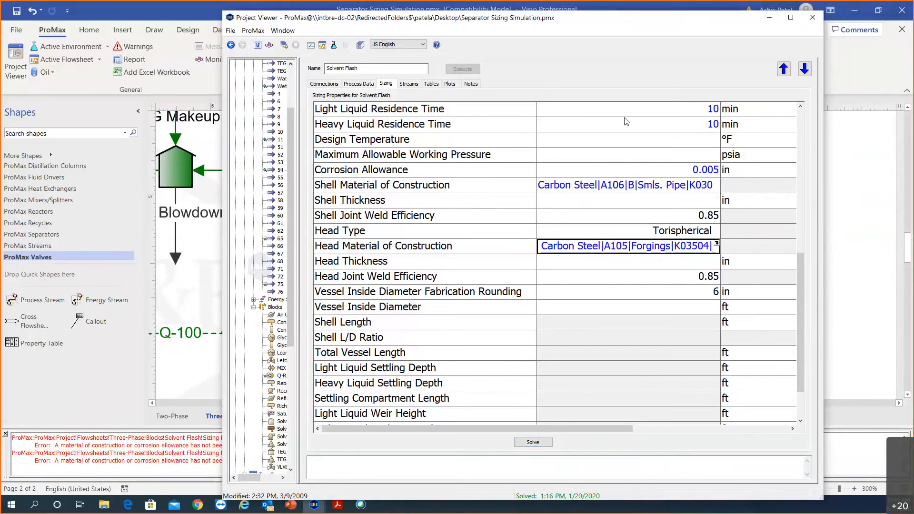
Step: Solve the Solvent Flash sizing and review the calculated vessel dimensions, internal volume and shell L/D ratio against its limits
click(532, 443)
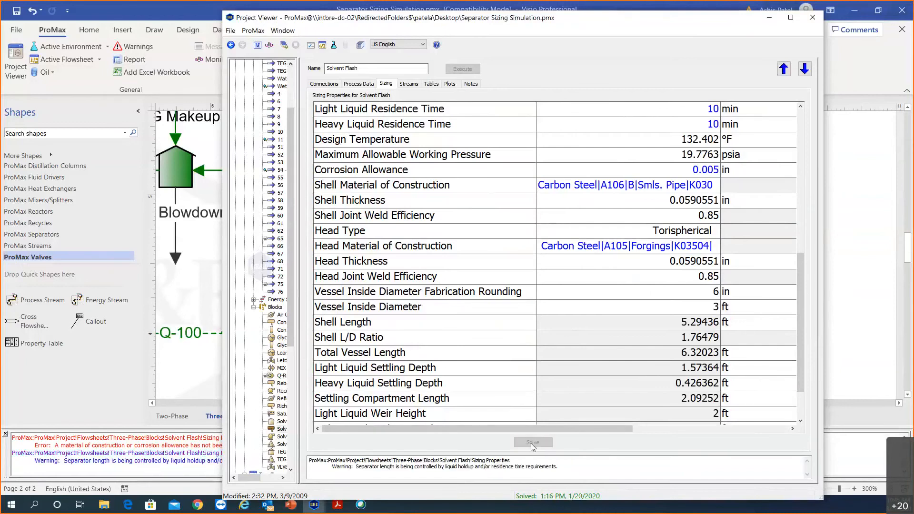
drag(798, 302, 799, 332)
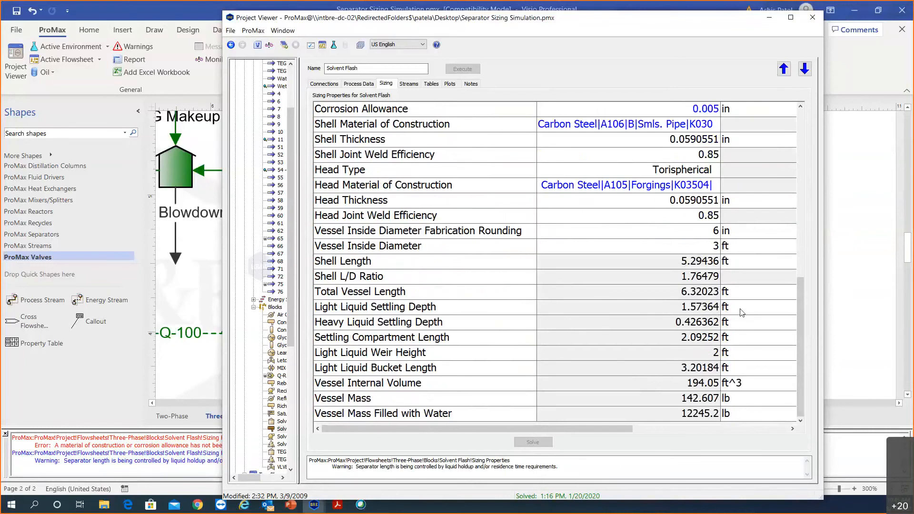
mouse_move(681, 255)
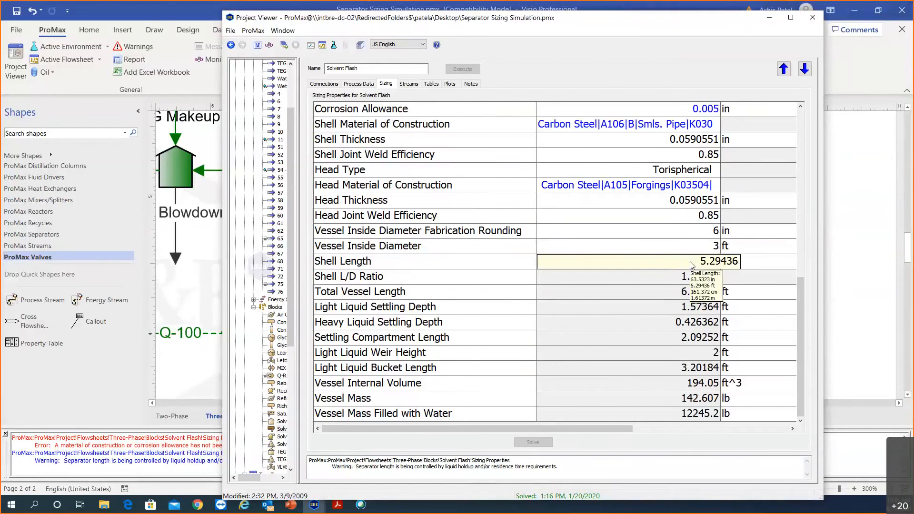
mouse_move(668, 399)
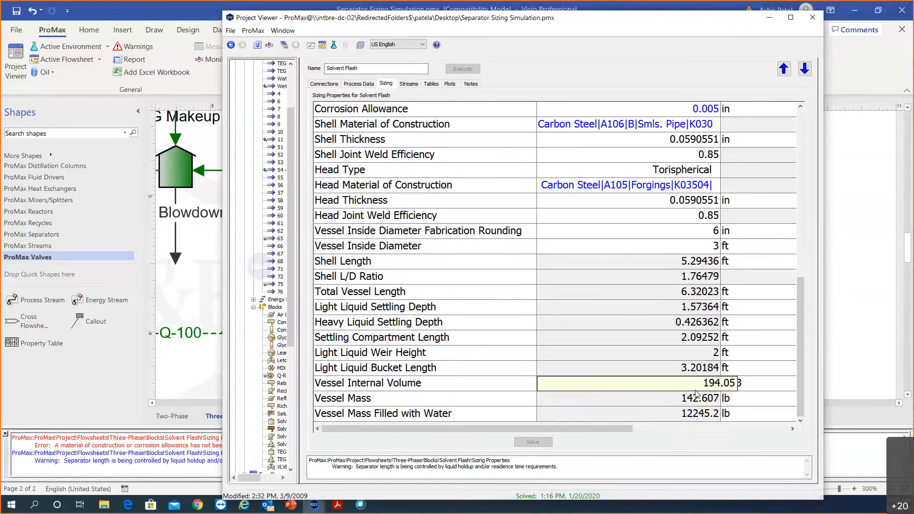
mouse_move(696, 393)
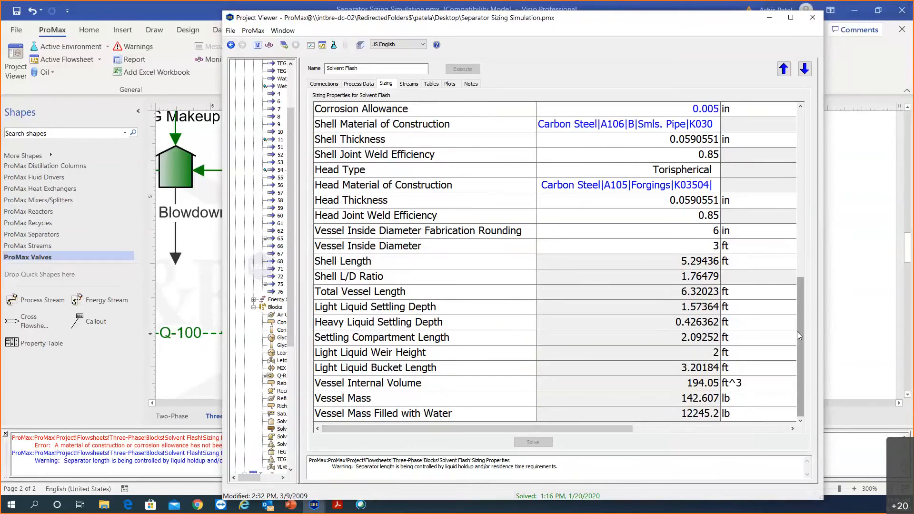
drag(800, 336, 805, 246)
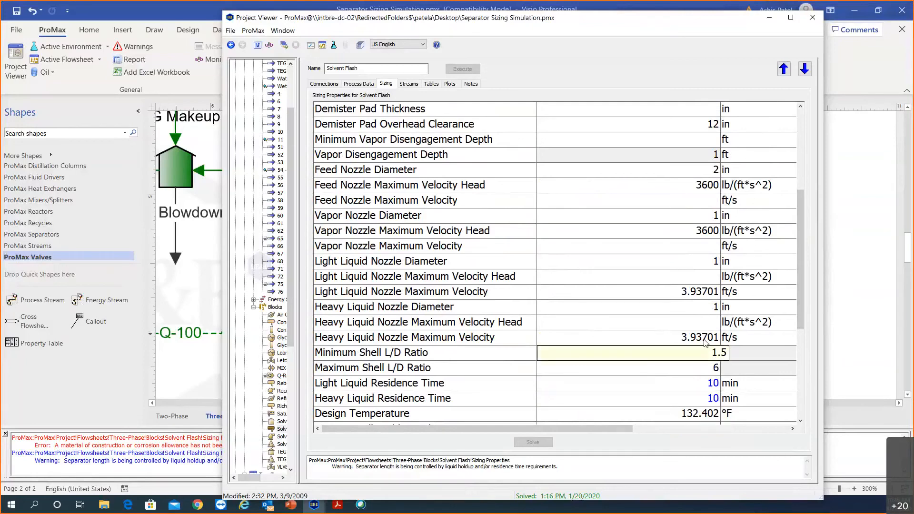
scroll(796, 307, down, 5)
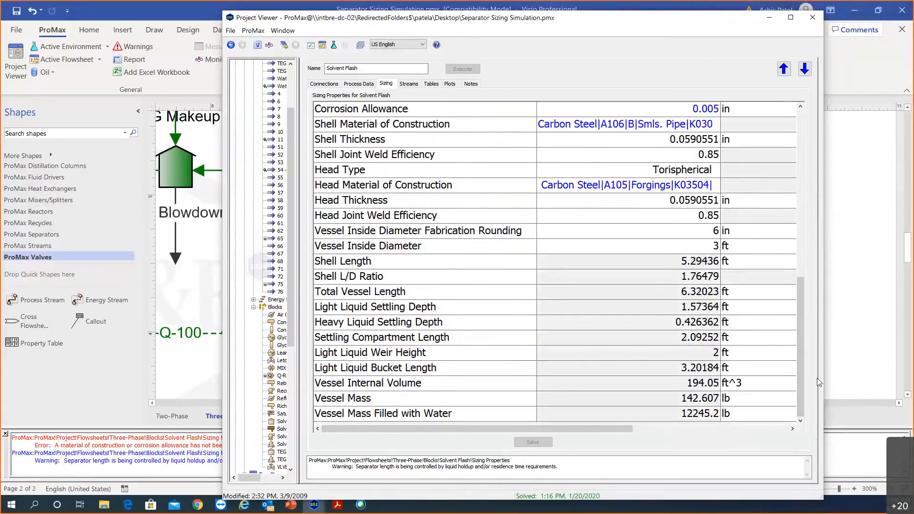
Step: Set the Light Liquid Residence Time to 5 min and re-solve the sizing to compare the vessel's inside diameter and shell length
drag(803, 366, 790, 287)
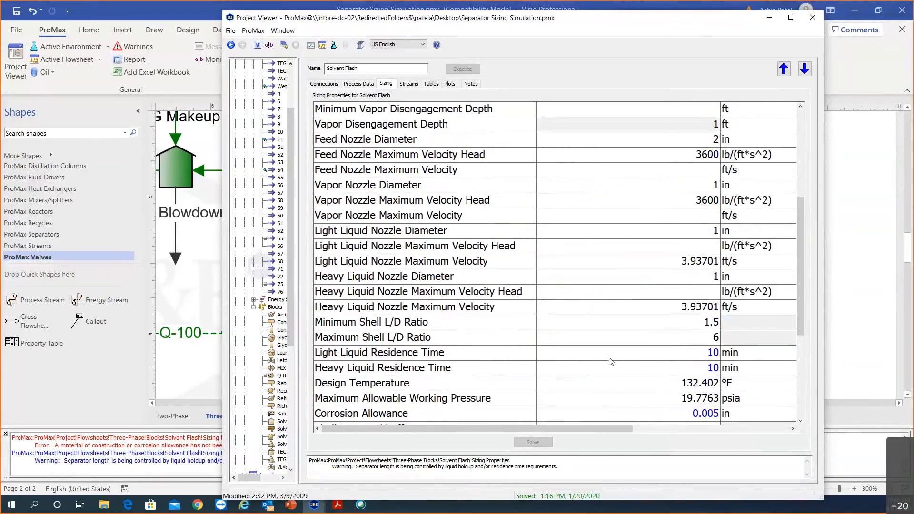
click(693, 354)
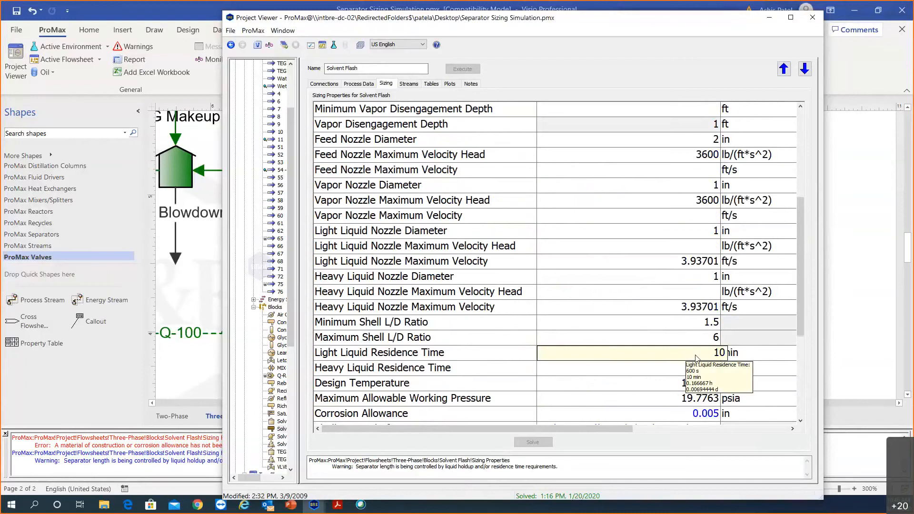
key(Return)
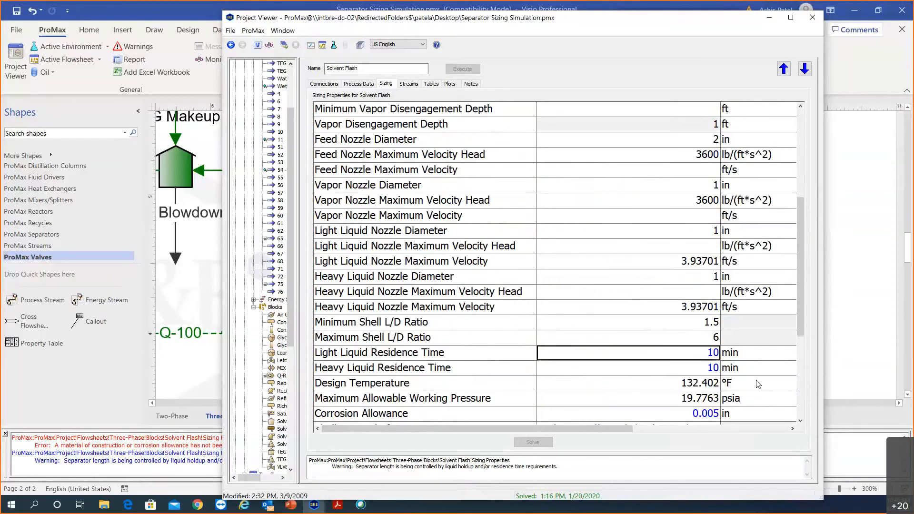
text(5)
click(711, 369)
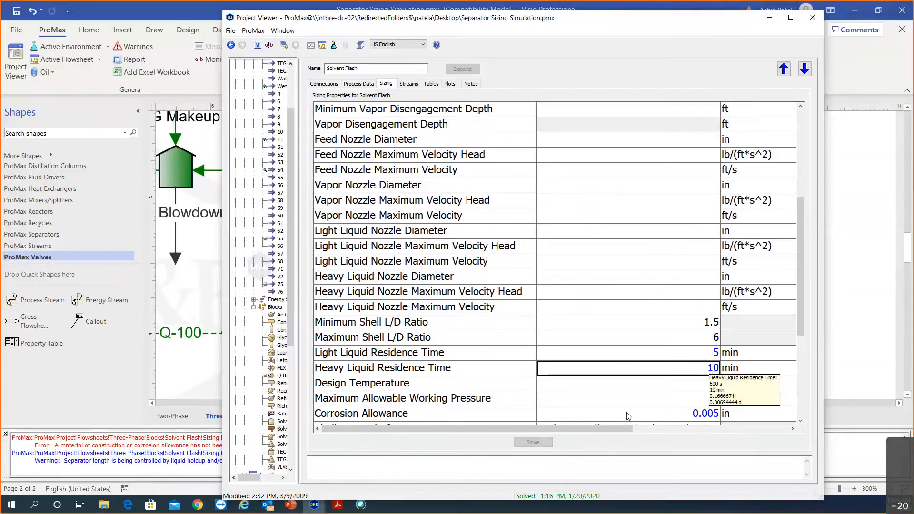
click(529, 443)
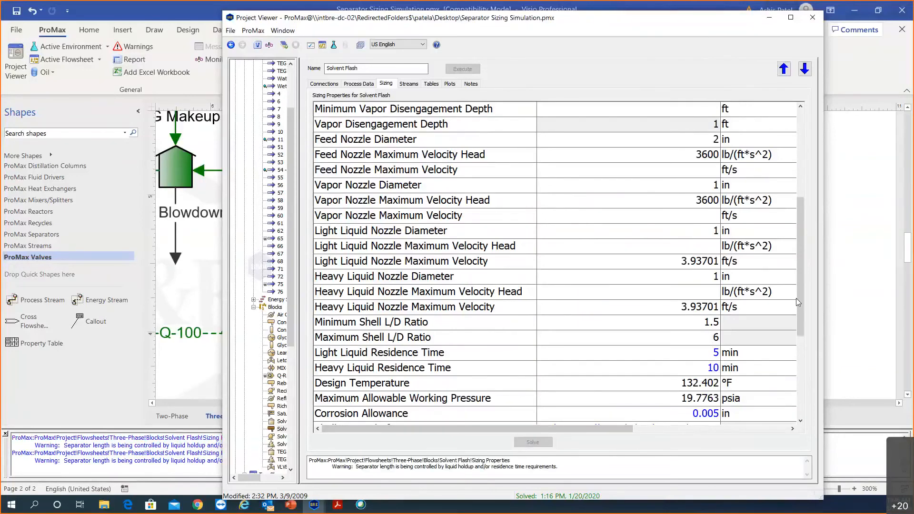
drag(798, 296, 800, 399)
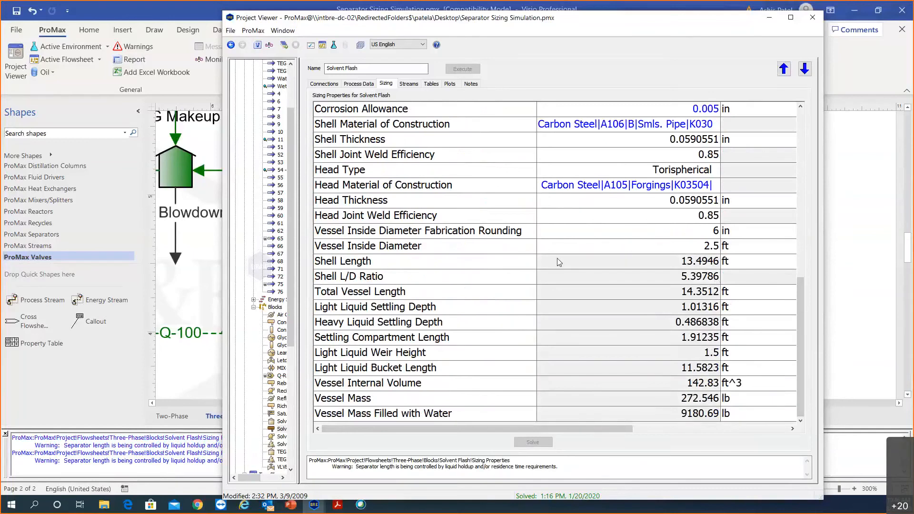
click(697, 248)
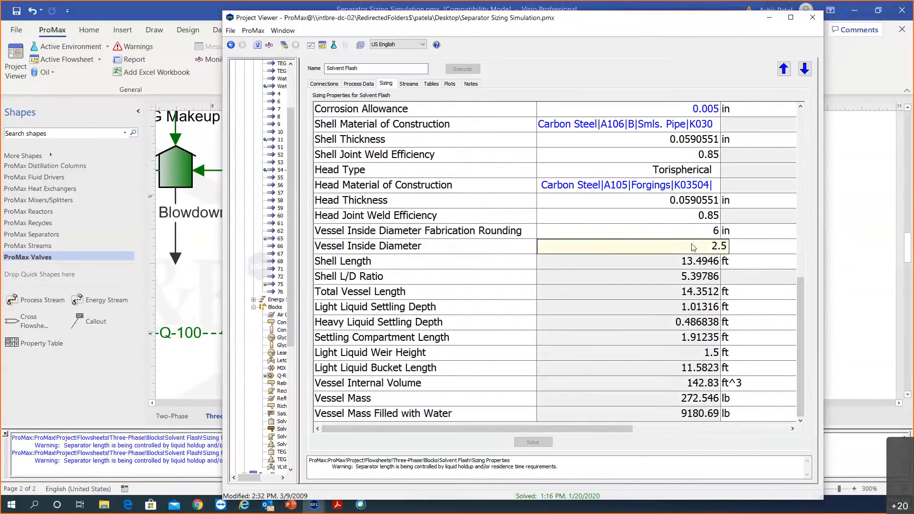
click(696, 267)
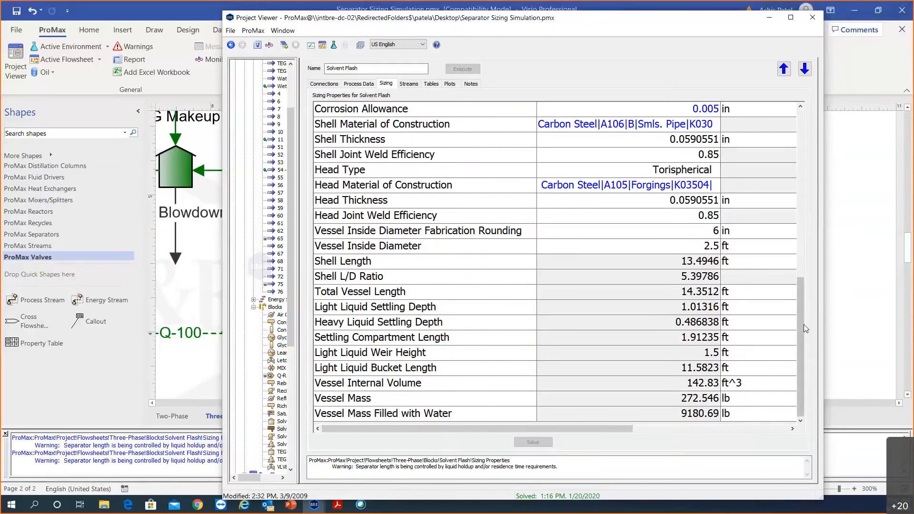
Step: Return the Light Liquid Residence Time to 10 min and solve the vessel sizing again
scroll(786, 232, up, 5)
scroll(786, 250, down, 2)
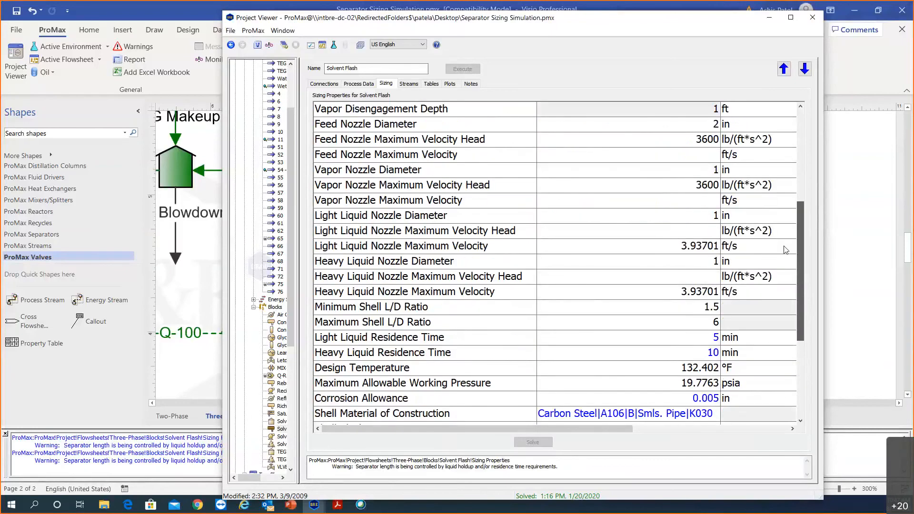
click(681, 338)
text(10)
key(Return)
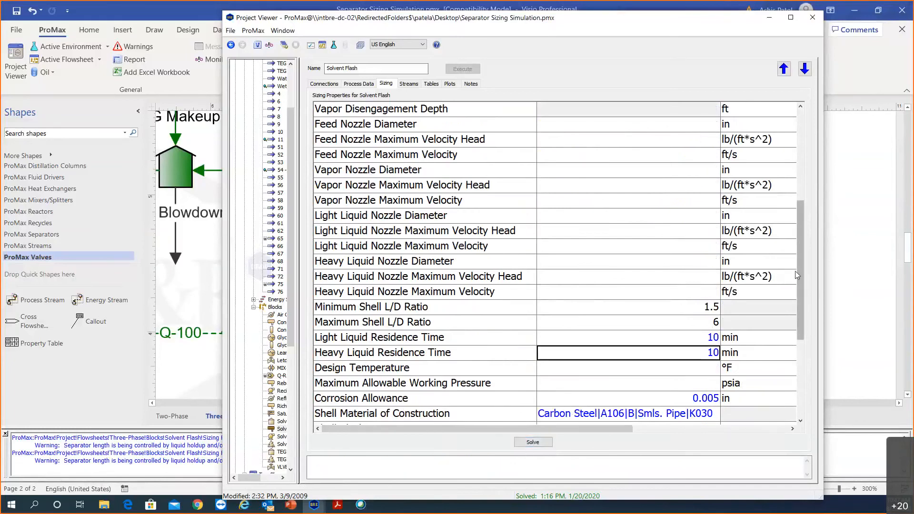
drag(796, 271, 795, 265)
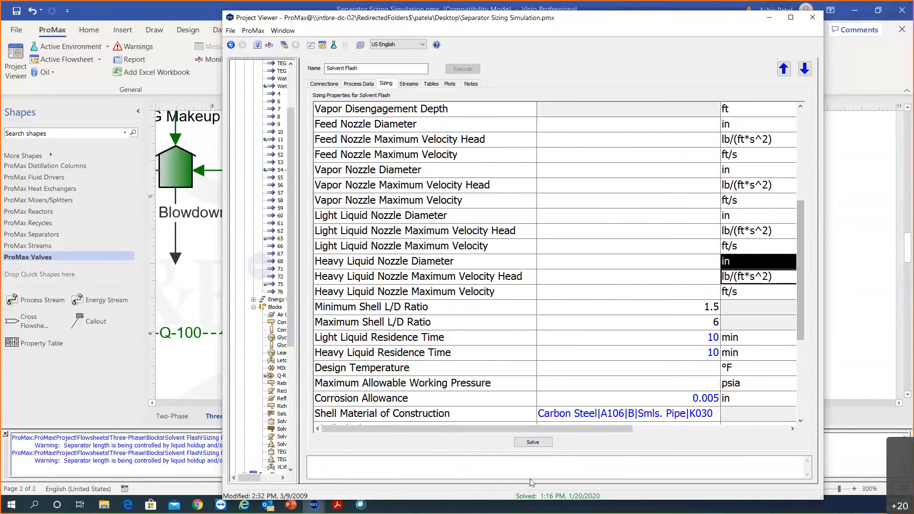
click(533, 443)
drag(801, 287, 801, 364)
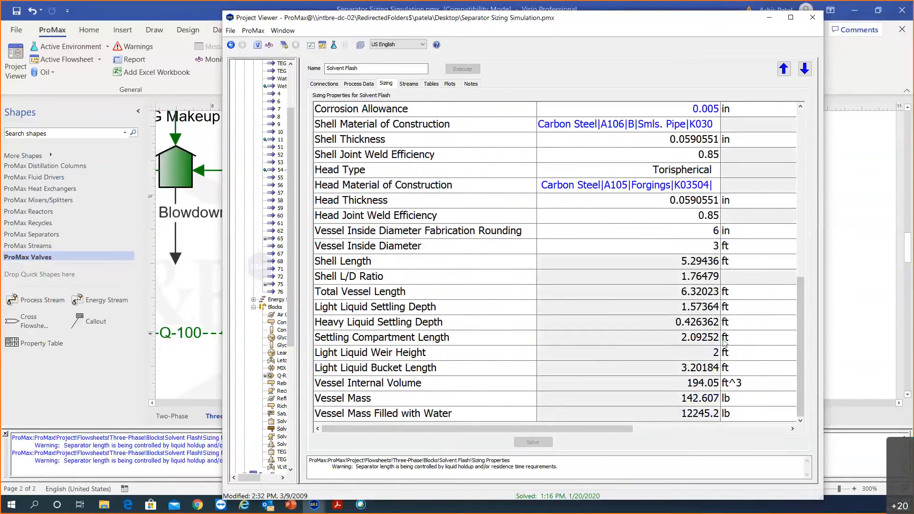
Step: Examine how the shell length relates to the settling compartment and light liquid bucket lengths, along with the settling depths and holdup results
click(668, 313)
click(619, 337)
click(637, 368)
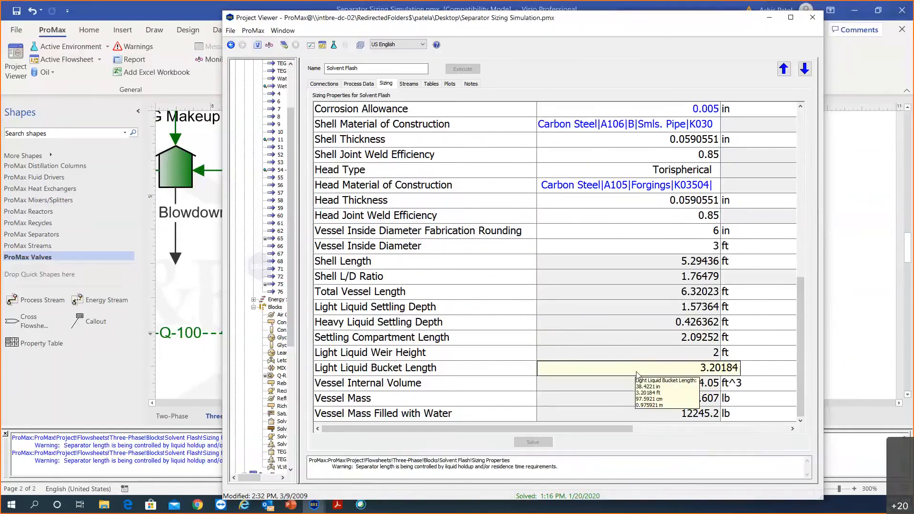
click(664, 291)
click(673, 263)
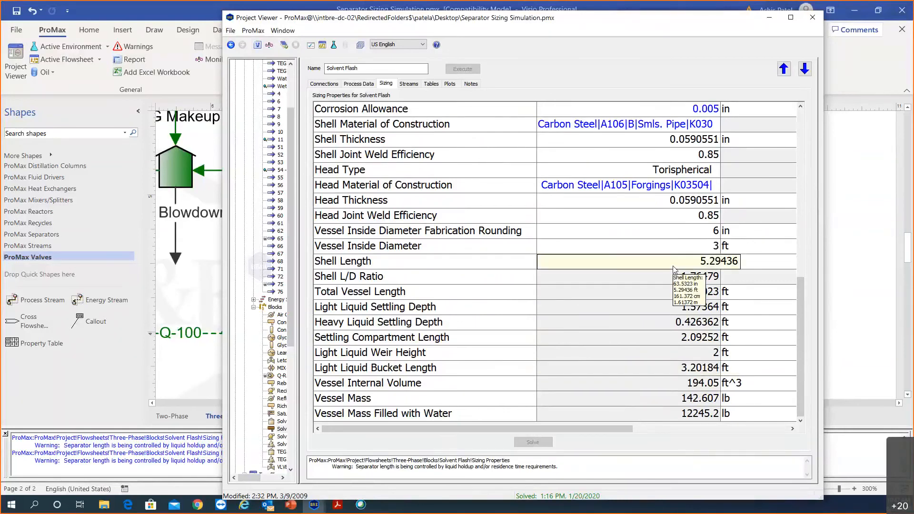
click(676, 339)
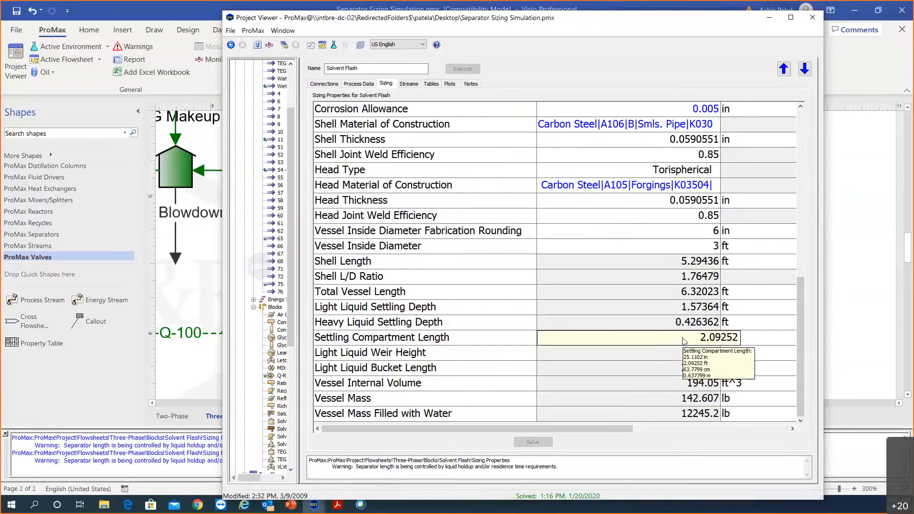
mouse_move(659, 379)
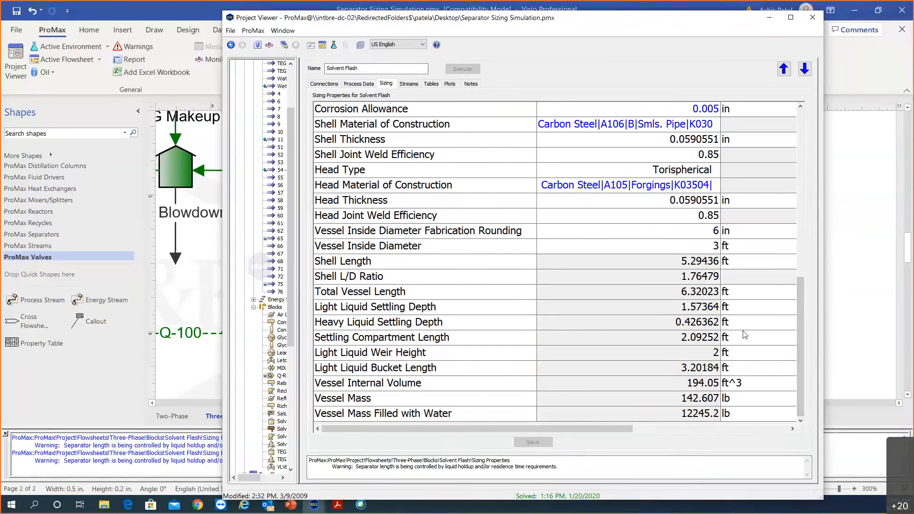
drag(801, 338, 808, 164)
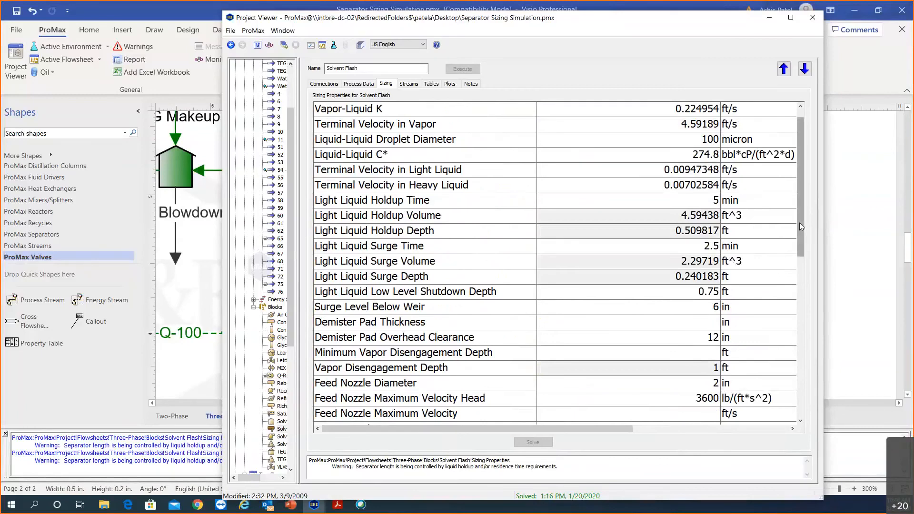
drag(799, 222, 820, 367)
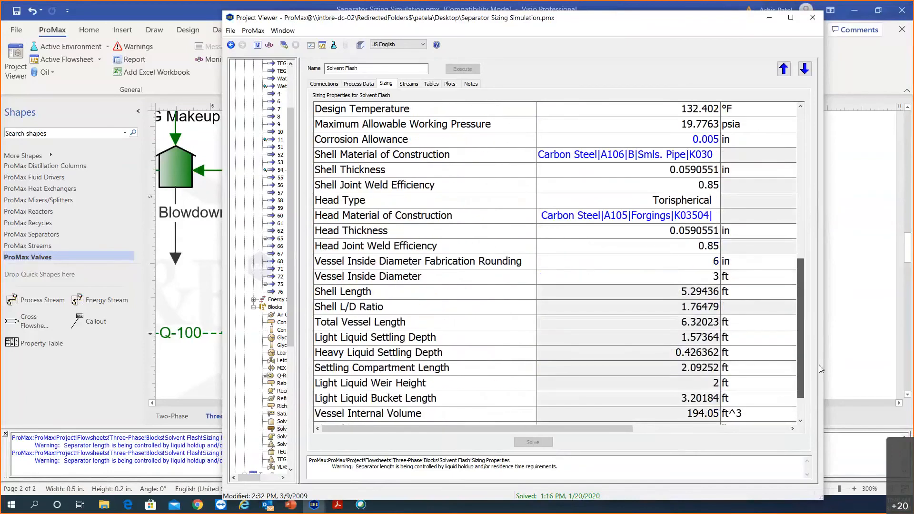
Step: Specify the Vessel Inside Diameter as a fixed 3 ft
mouse_move(662, 278)
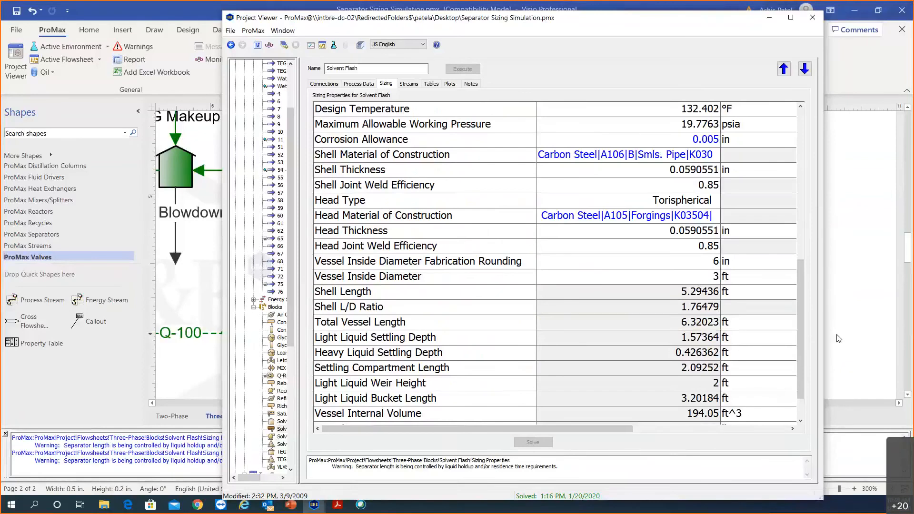
click(708, 280)
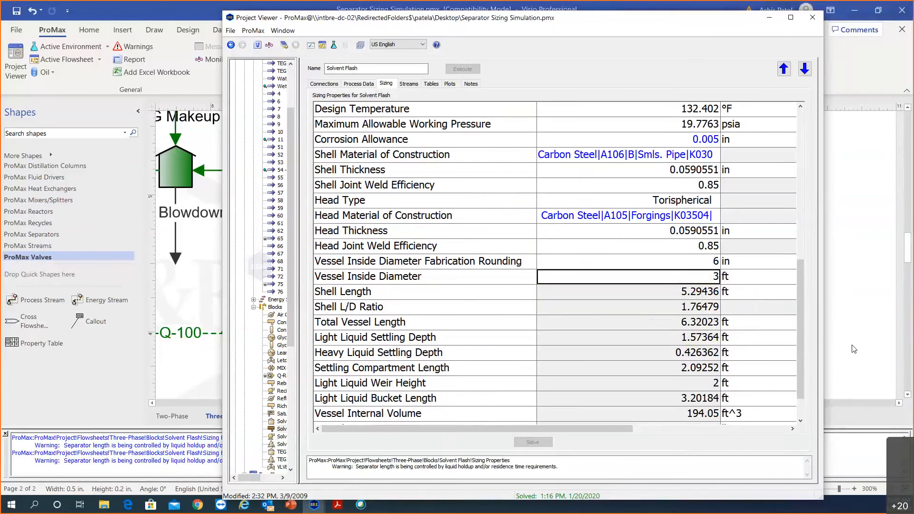
key(Return)
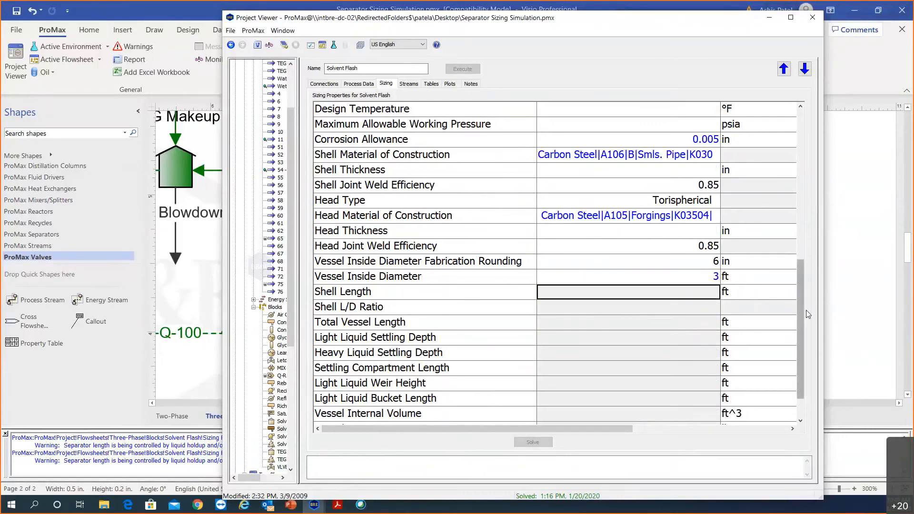
drag(798, 310, 799, 217)
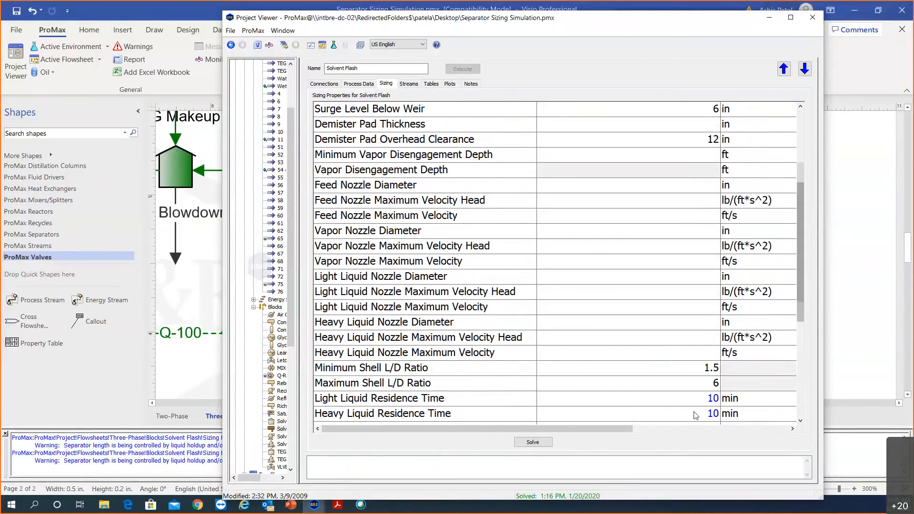
Step: Try sizing the 3 ft vessel with both the Light and Heavy Liquid Residence Times set to 5 min
drag(802, 249, 794, 316)
text(5)
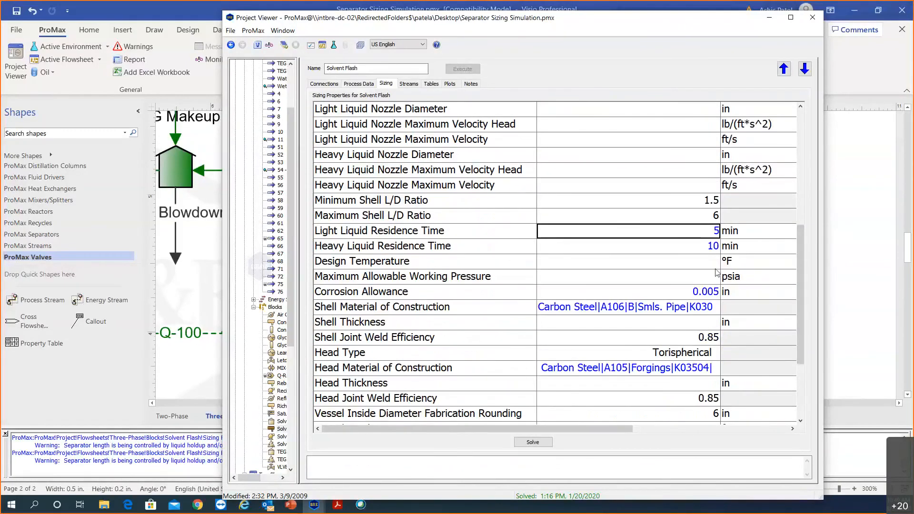
click(713, 247)
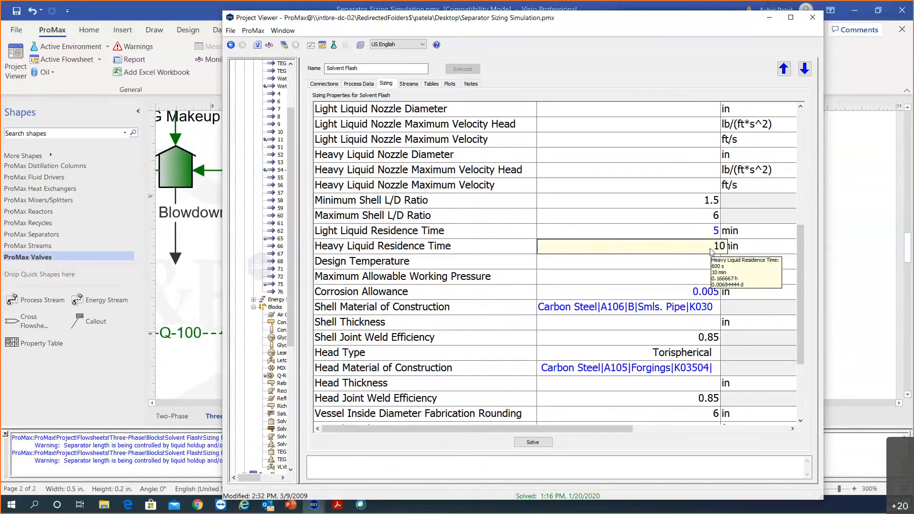
text(5)
key(Return)
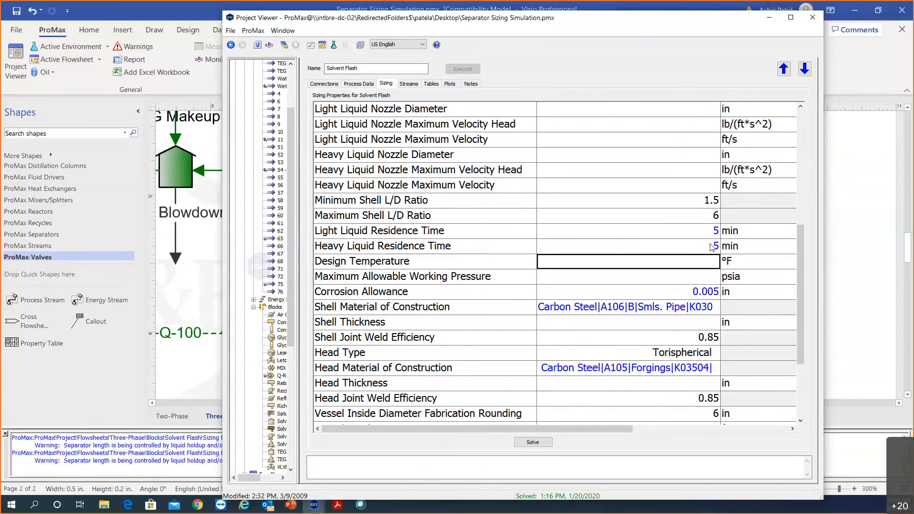
scroll(803, 307, down, 1)
scroll(803, 308, down, 3)
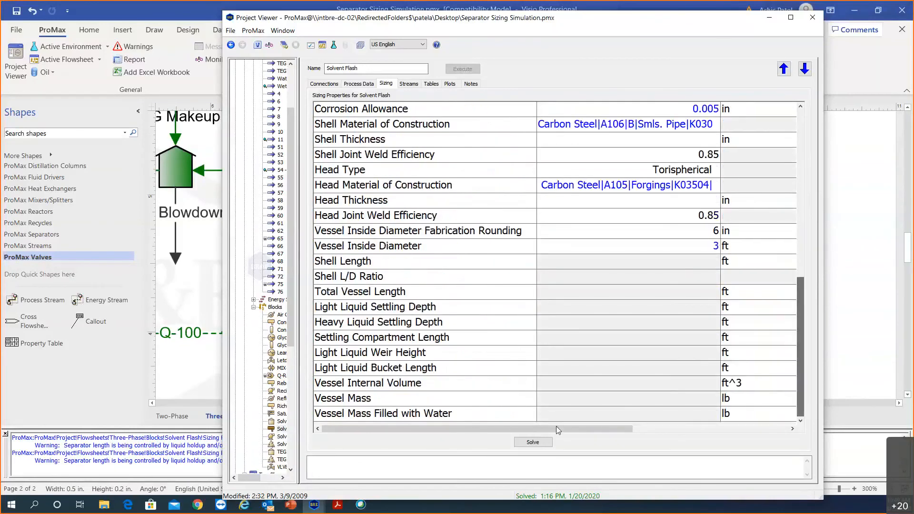
click(541, 442)
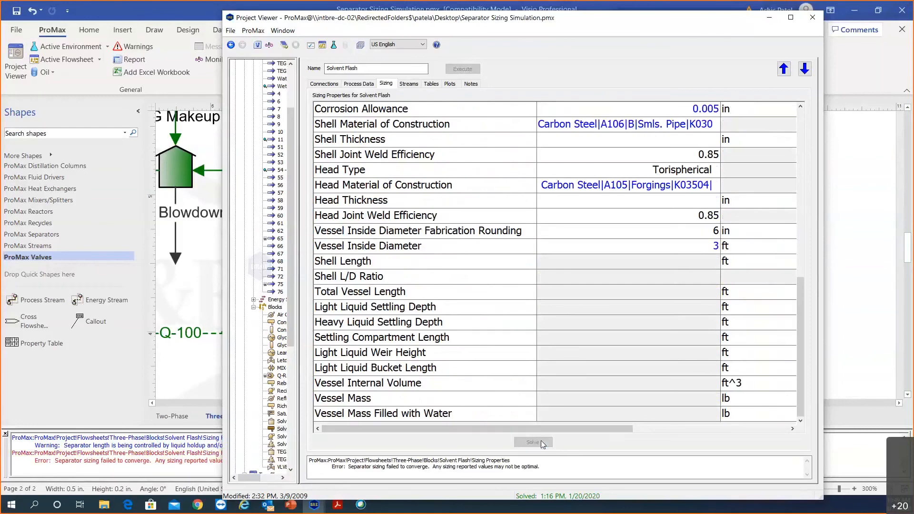
Step: Set the Light and Heavy Liquid Residence Times to 9 min and solve the vessel sizing again
click(562, 355)
scroll(601, 346, up, 5)
click(668, 310)
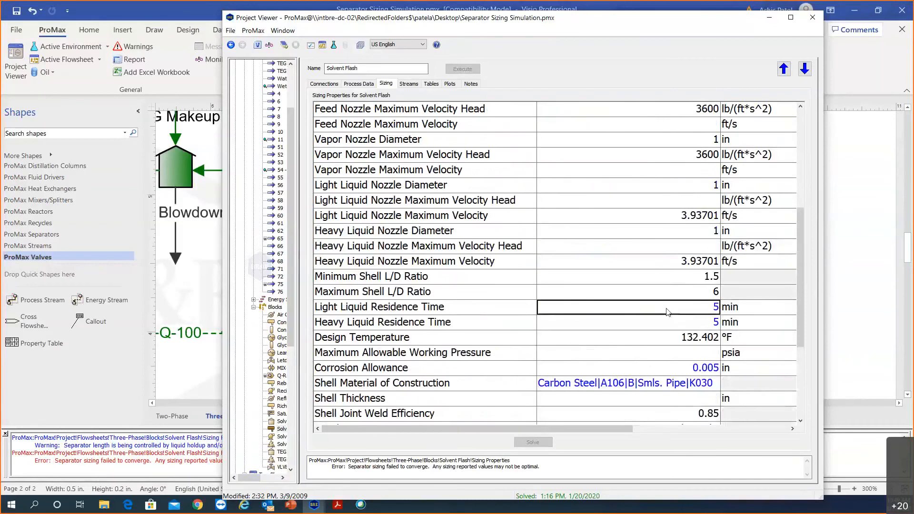
text(10)
key(Return)
text(9)
click(662, 323)
text(9)
key(Return)
click(544, 438)
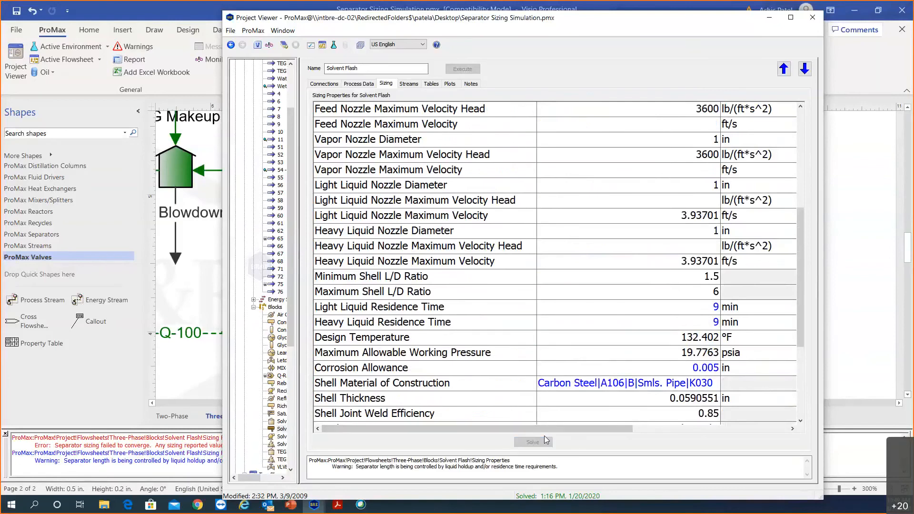
Step: Examine the fixed-diameter sizing results, comparing the shell length, settling depths and bucket length with the residence time inputs
drag(801, 268, 791, 369)
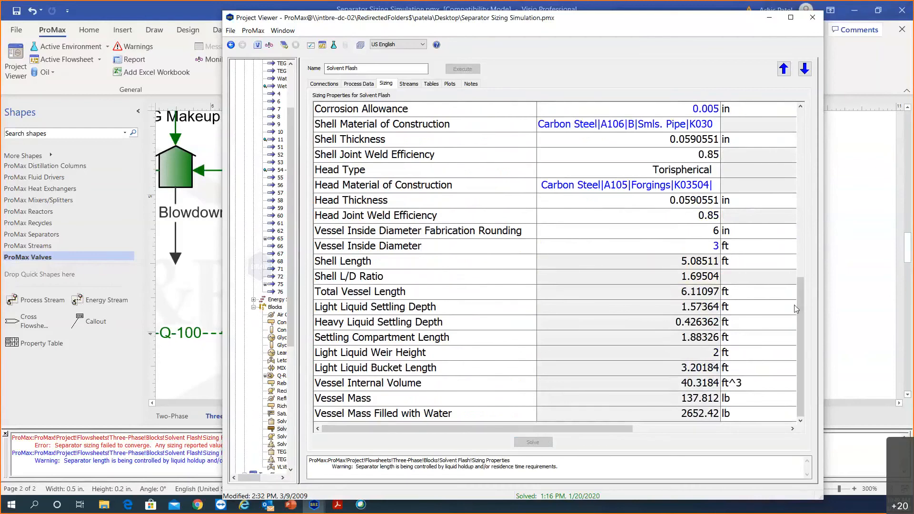
drag(796, 305, 796, 251)
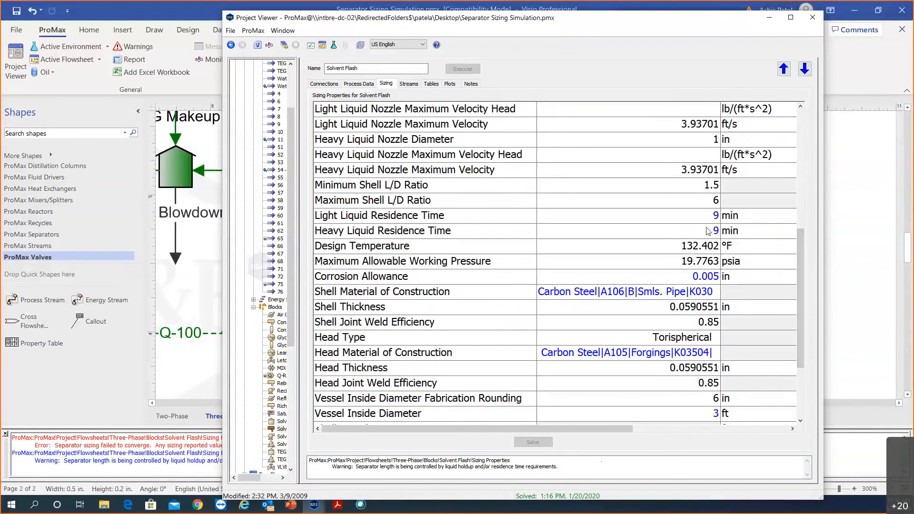
scroll(801, 261, down, 4)
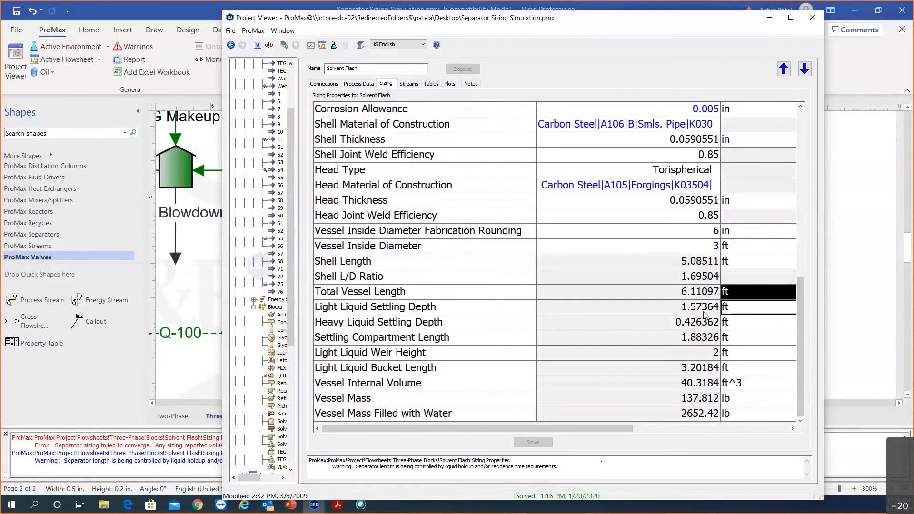
mouse_move(688, 262)
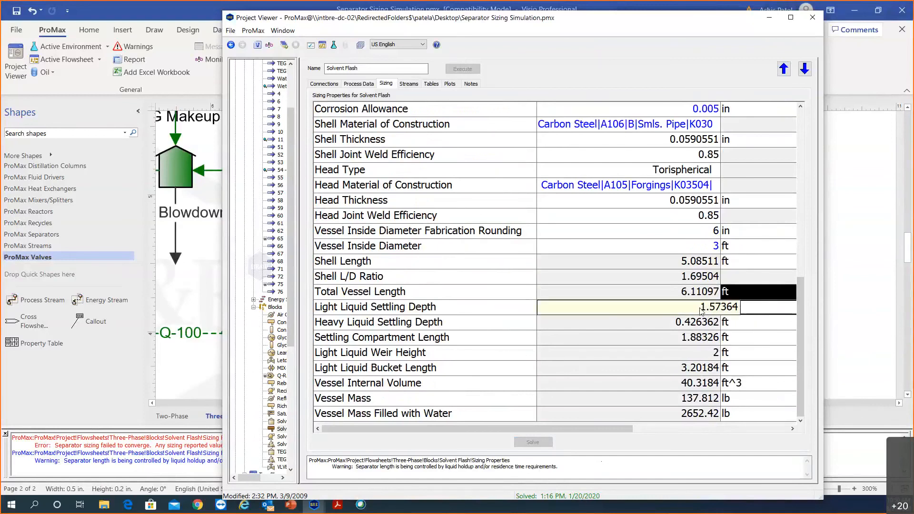
mouse_move(688, 374)
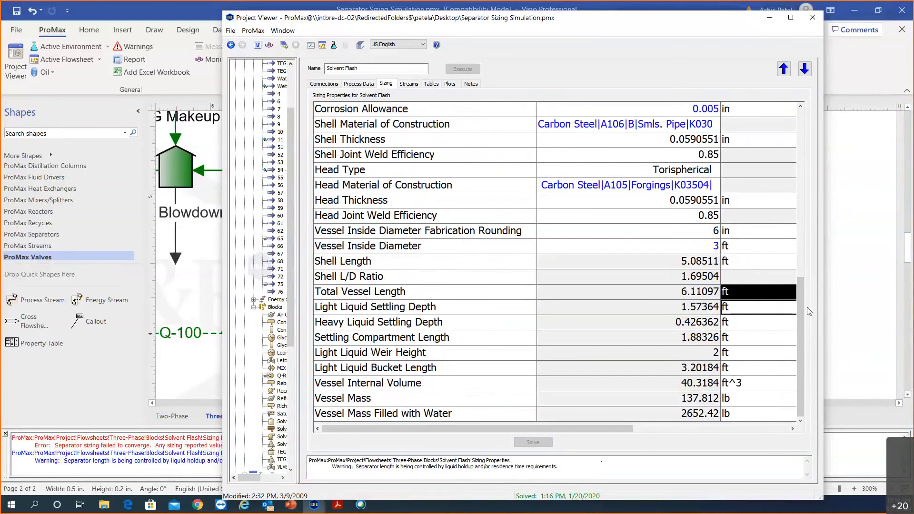
drag(800, 301, 799, 244)
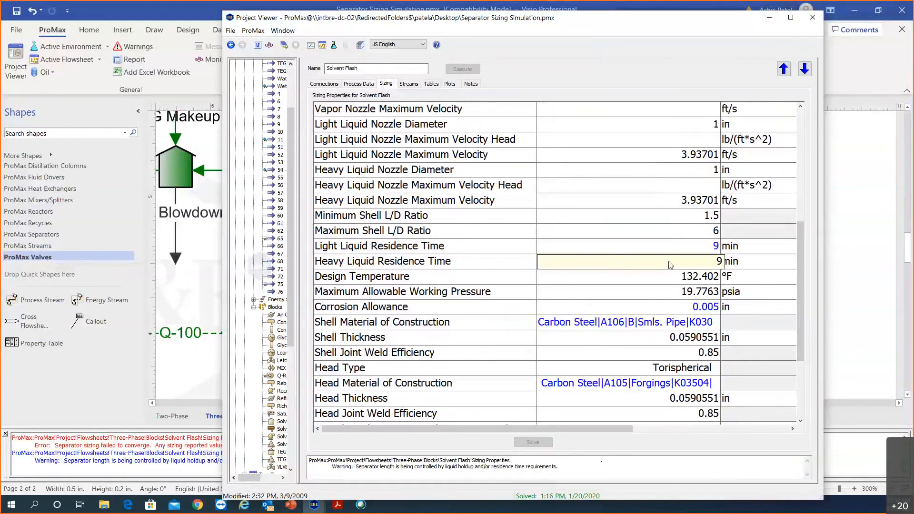
drag(798, 301, 800, 330)
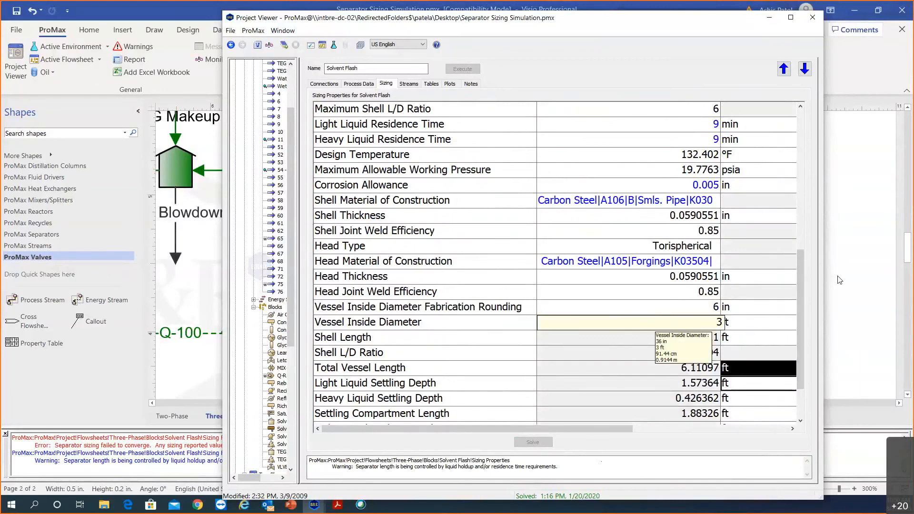
drag(804, 300, 800, 271)
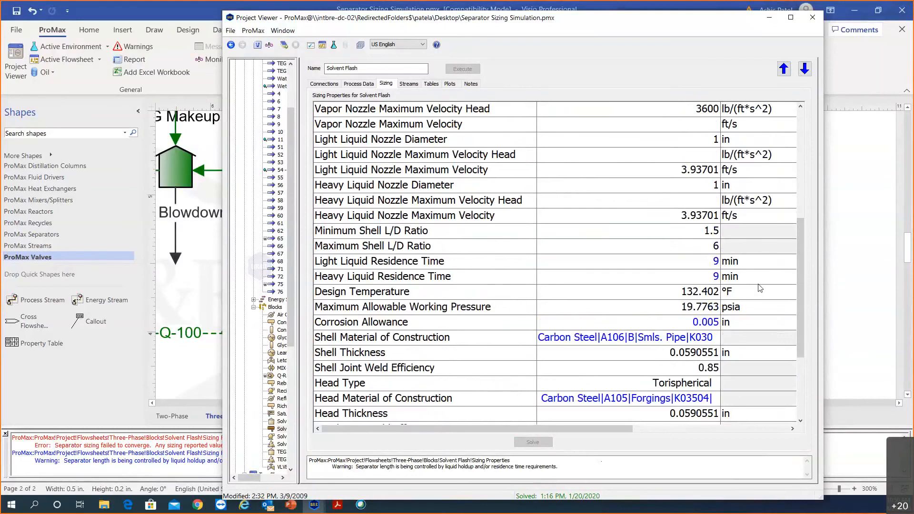
click(686, 268)
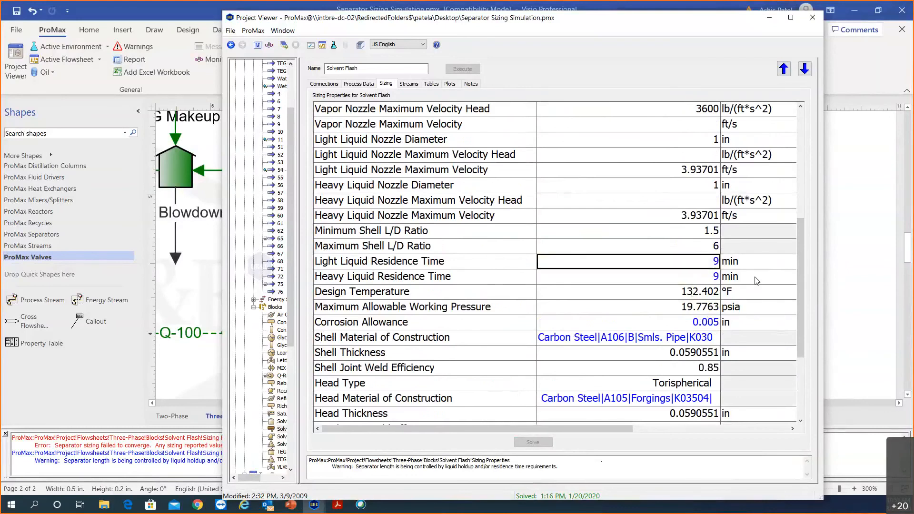
Step: Change the Solvent Flash Vessel Type to Horizontal 3 Phase with Boot
drag(801, 279, 826, 188)
click(691, 109)
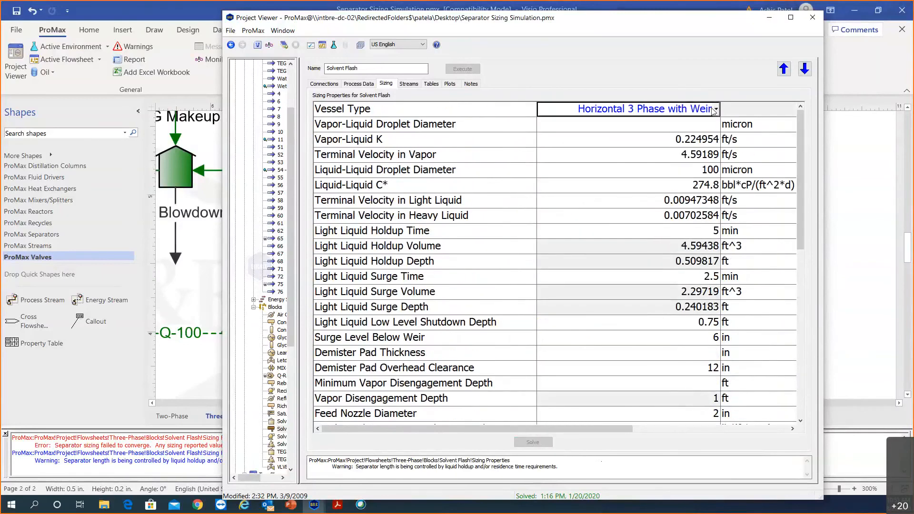
click(717, 109)
scroll(667, 143, up, 1)
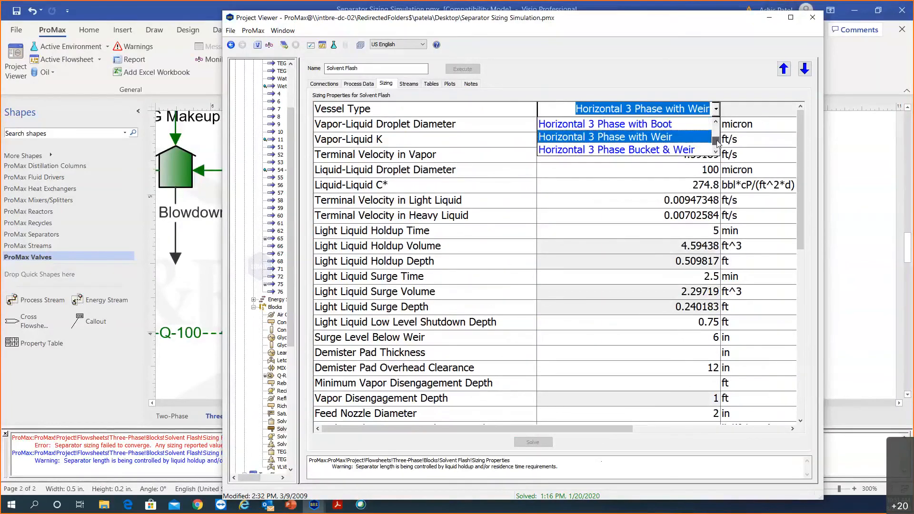
click(655, 125)
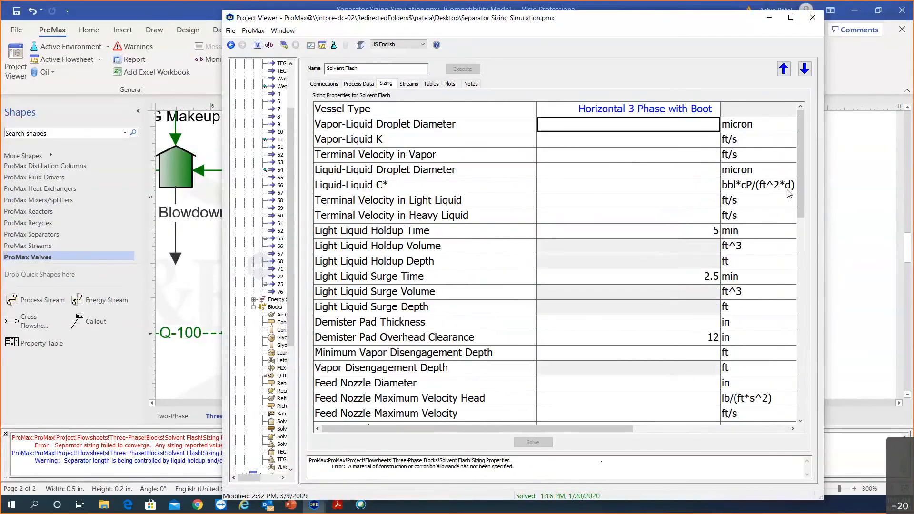
Step: Set both the Light and Heavy Liquid Residence Times to 10 min for the boot vessel
scroll(797, 171, down, 4)
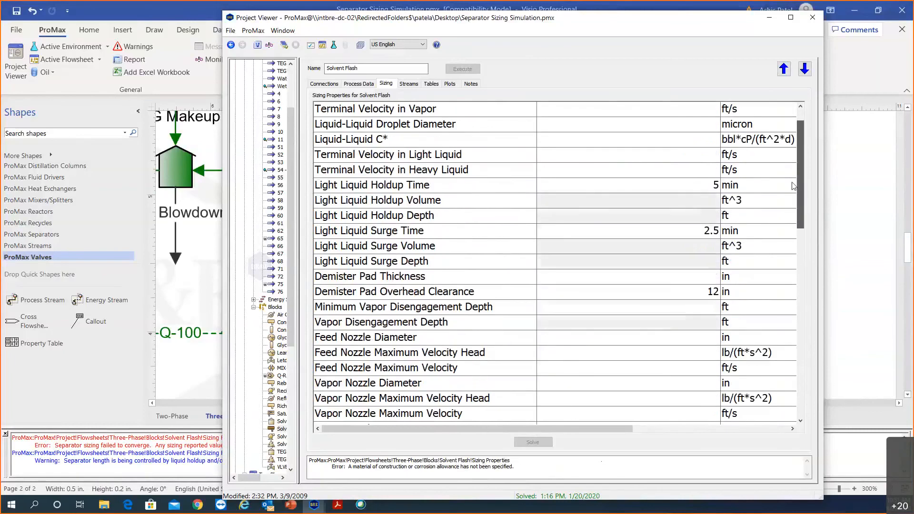
drag(802, 171, 801, 275)
click(678, 205)
text(10)
click(692, 215)
text(10)
key(Return)
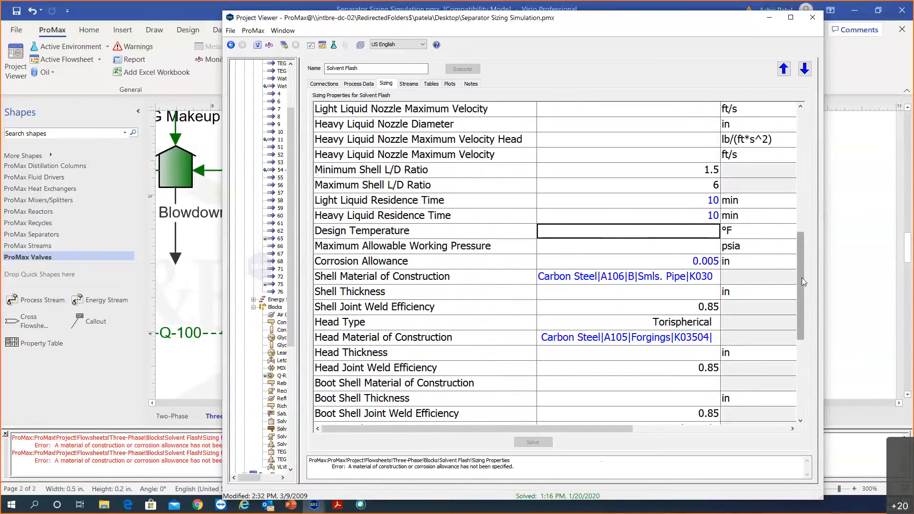
Step: Copy the shell's Carbon Steel A106 B Smls. Pipe material to the boot shell and the head's Carbon Steel A105 Forgings material to the boot head
drag(800, 278, 797, 306)
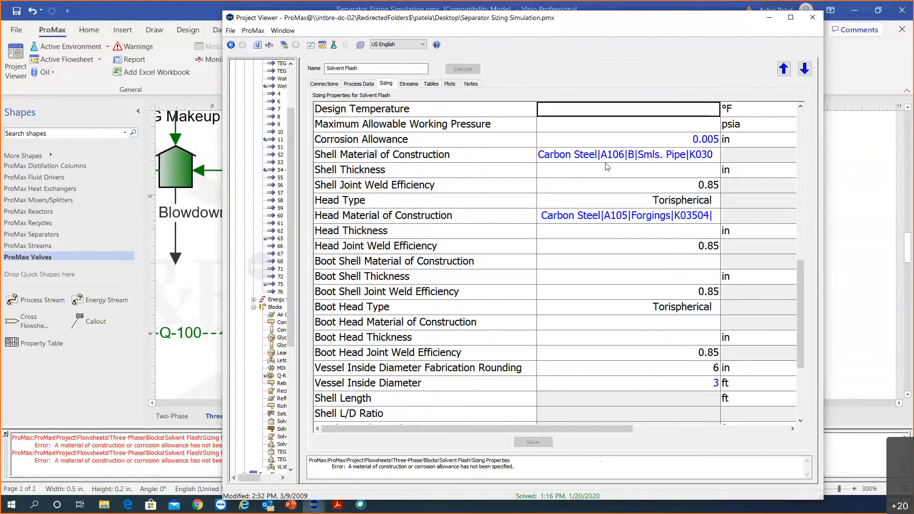
click(576, 159)
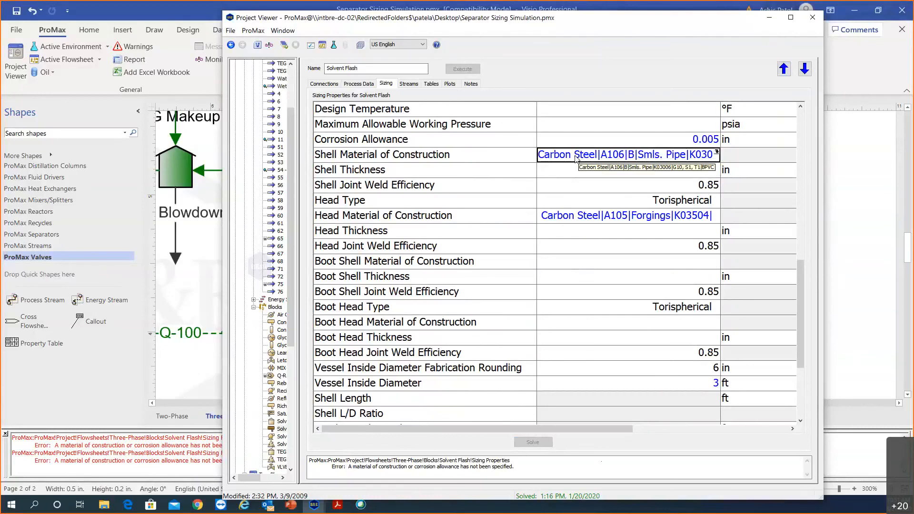
click(573, 265)
text(Carbon Steel|A106|B|Sms. Pipe|K030)
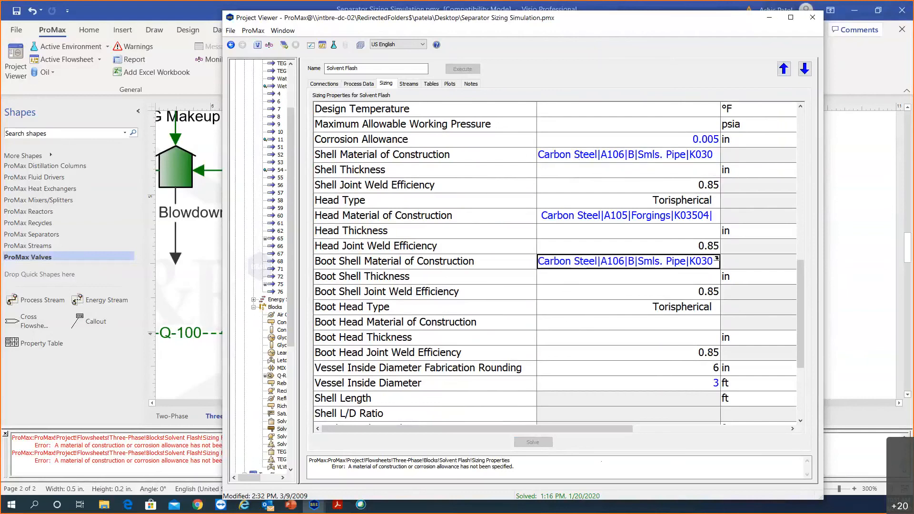
click(570, 219)
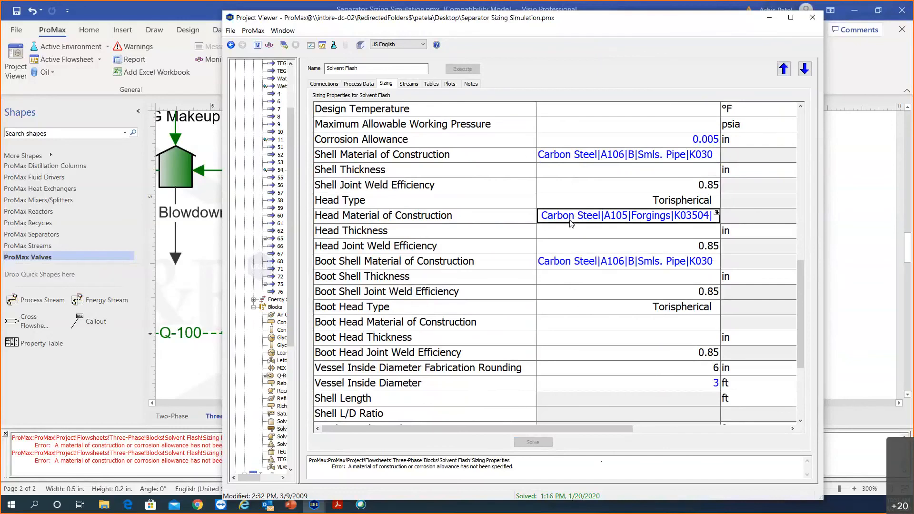
click(577, 329)
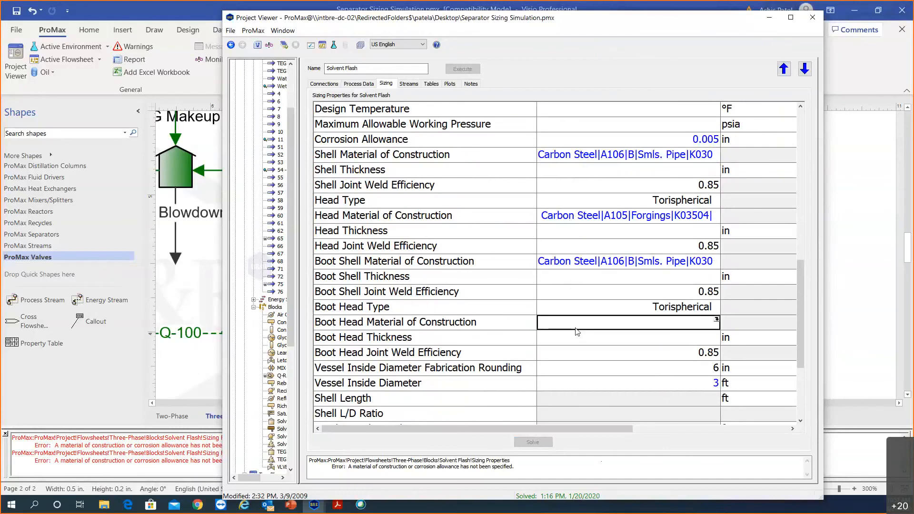
text(Carbon Steel|A105|Forgings|K03504|)
Step: Clear the fixed Vessel Inside Diameter and solve the sizing of the boot vessel
click(693, 388)
key(Delete)
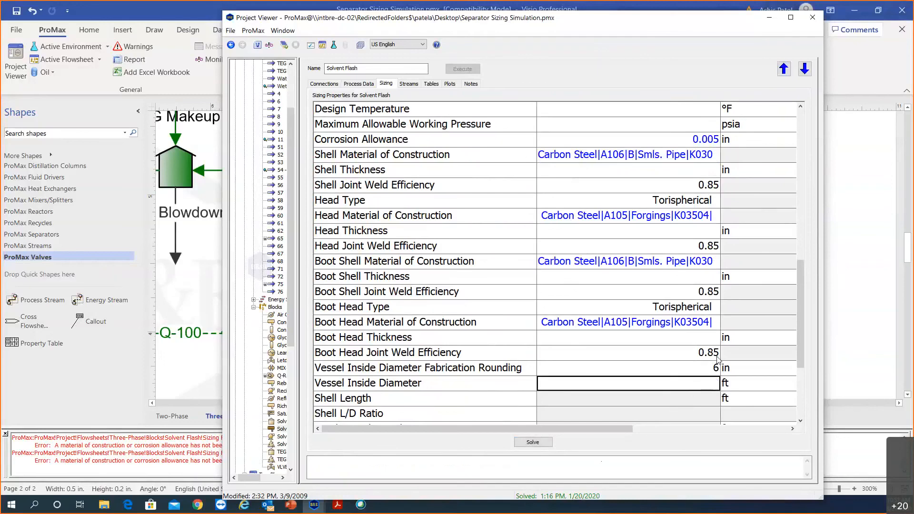
drag(801, 339, 805, 389)
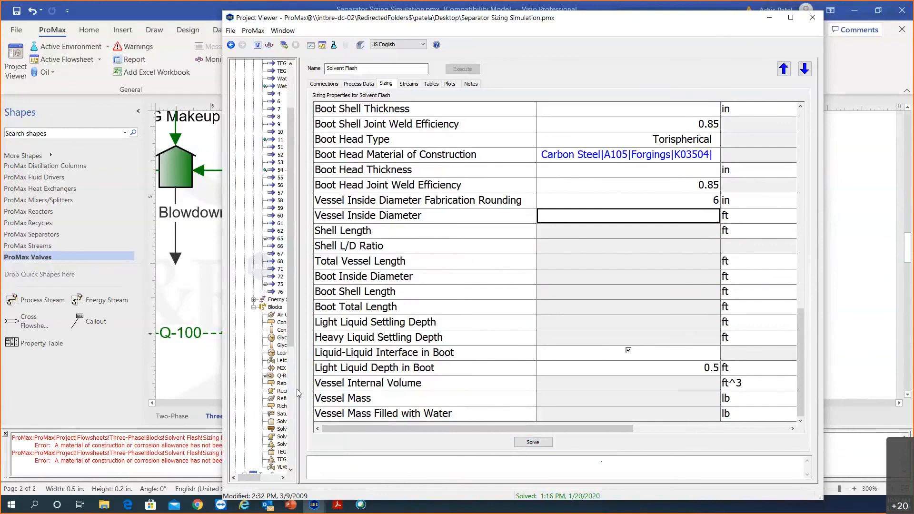
click(532, 443)
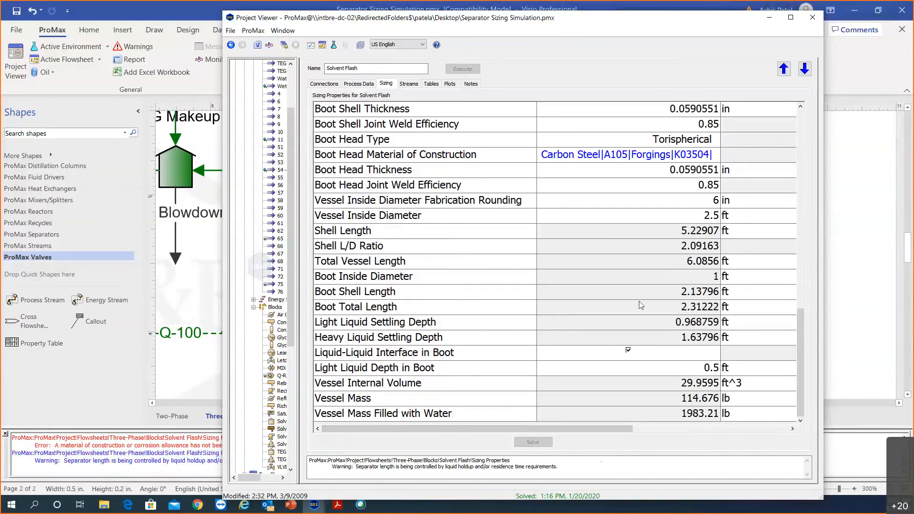
Step: Examine the boot vessel's results: inside diameter, shell and total lengths, boot lengths, light liquid settling depth and internal volume
click(643, 263)
click(661, 232)
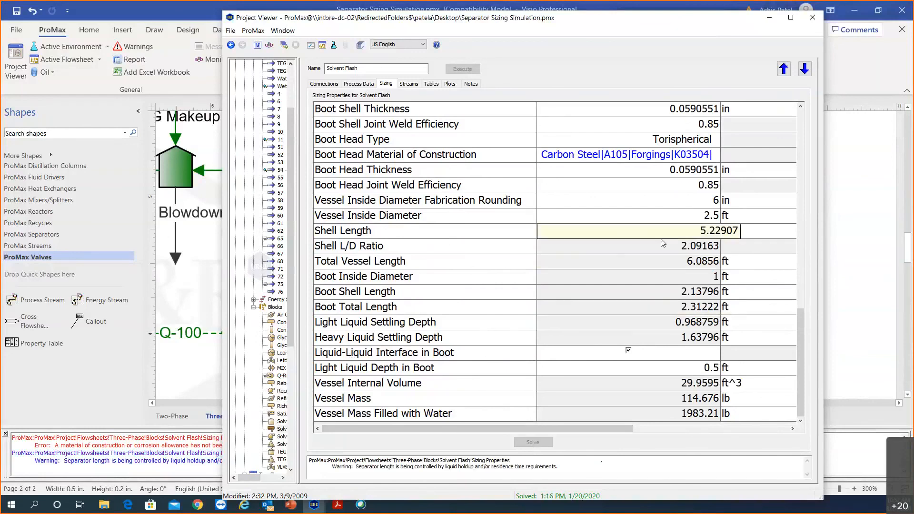
click(663, 245)
click(686, 215)
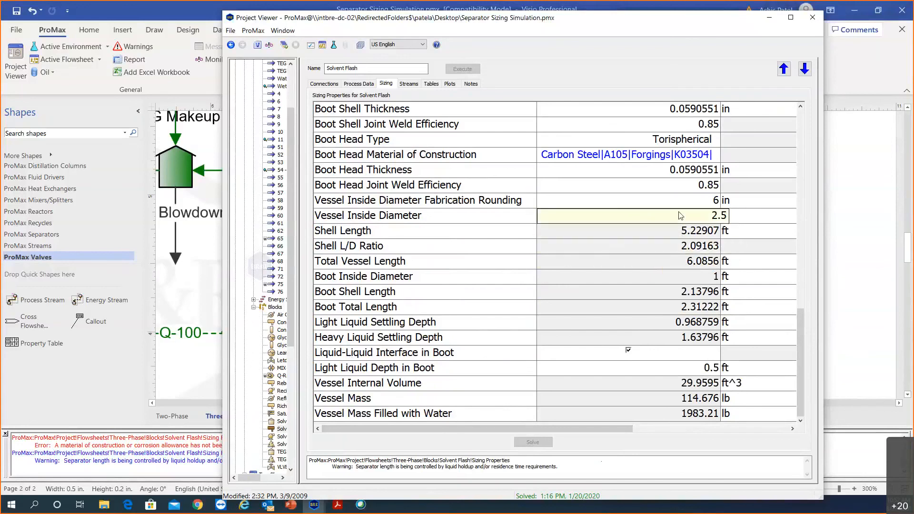
click(703, 232)
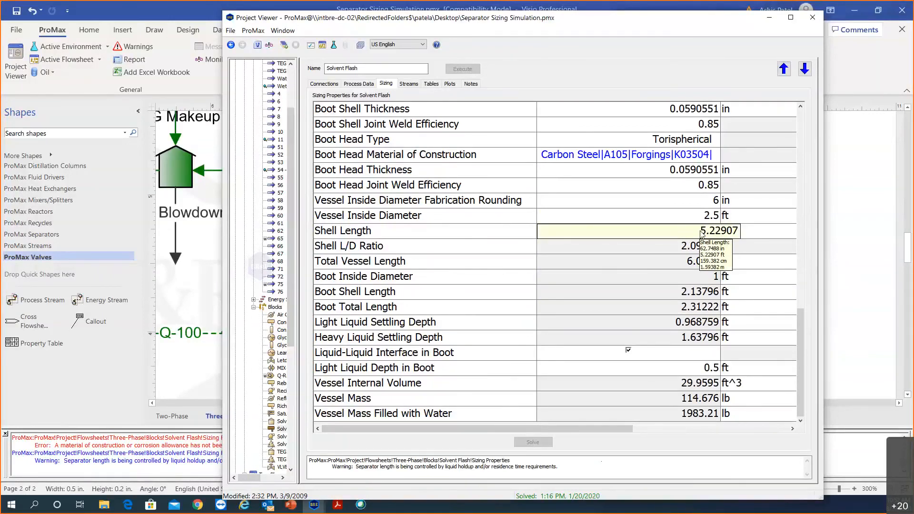
click(687, 262)
click(681, 307)
click(675, 320)
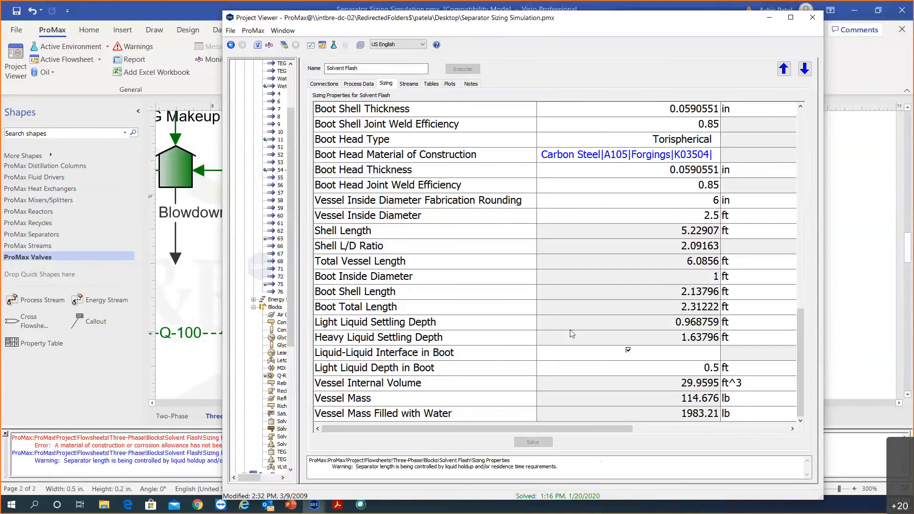
click(717, 293)
mouse_move(705, 311)
mouse_move(712, 220)
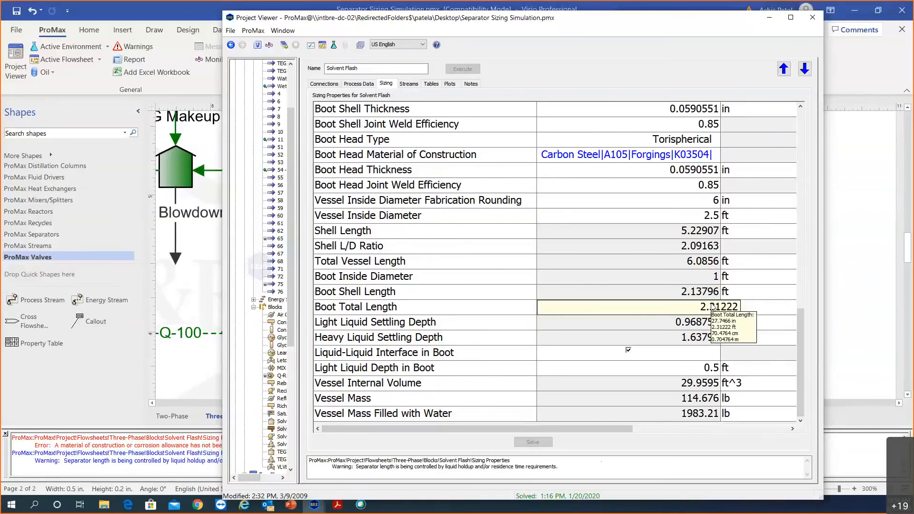
mouse_move(713, 385)
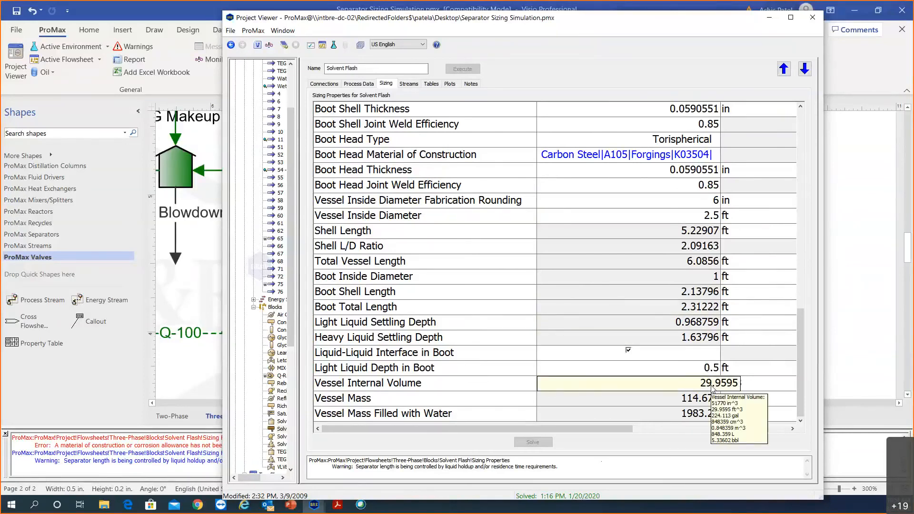